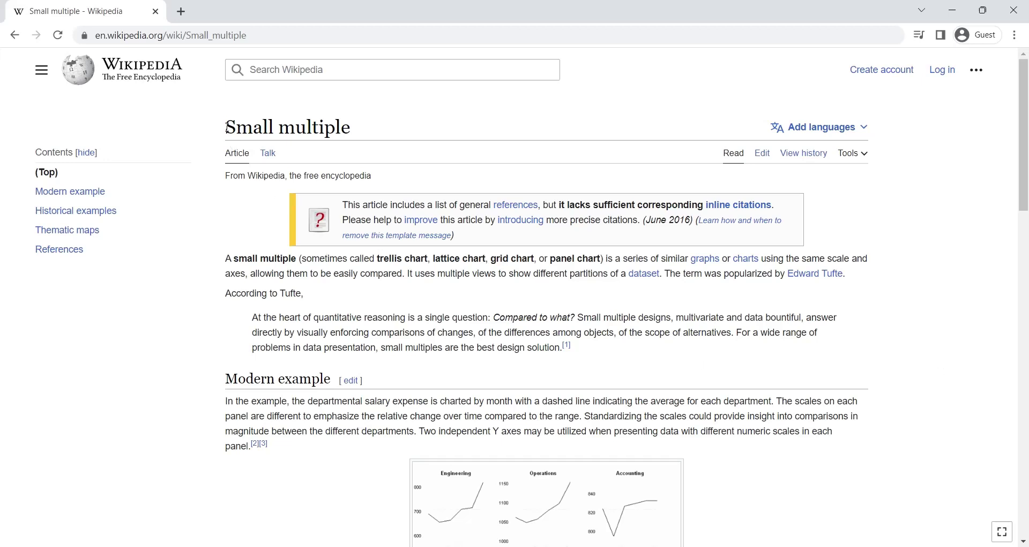
Highlight the article's title, opening definition and Tufte's quoted passage while reading it.
left_click_drag(224, 127, 368, 130)
left_click_drag(227, 262, 858, 291)
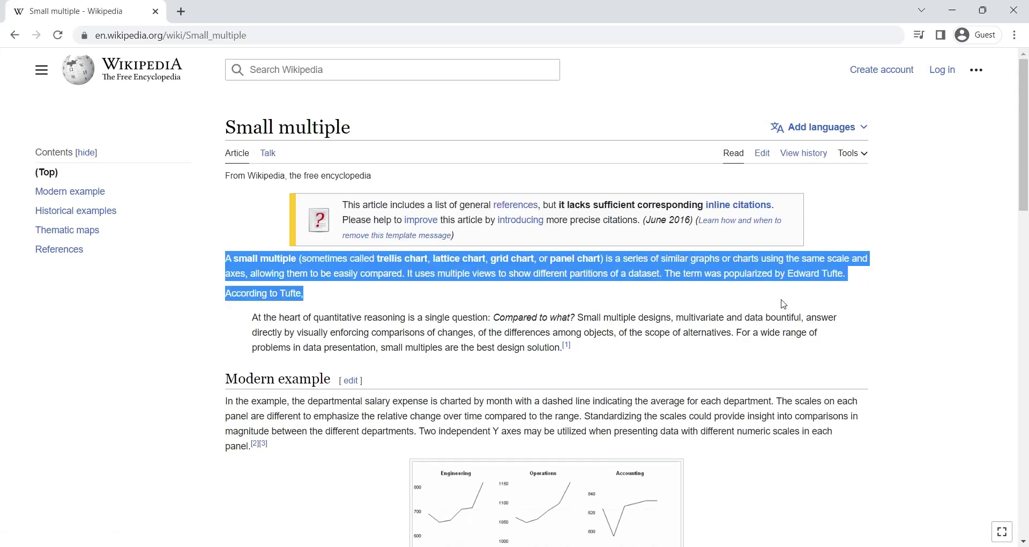
left_click_drag(251, 320, 584, 348)
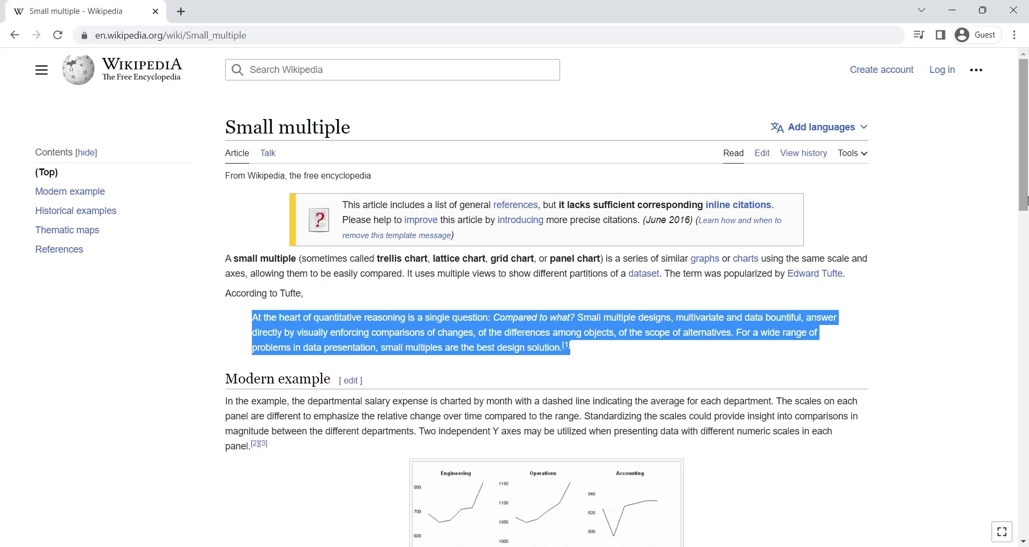
left_click_drag(1025, 200, 1026, 261)
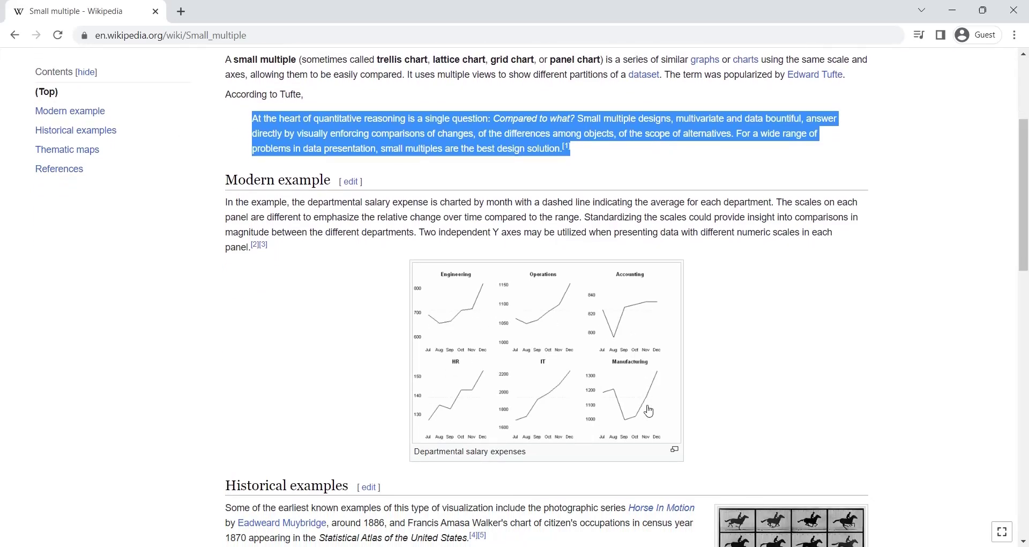
scroll(364, 394, "down", 4)
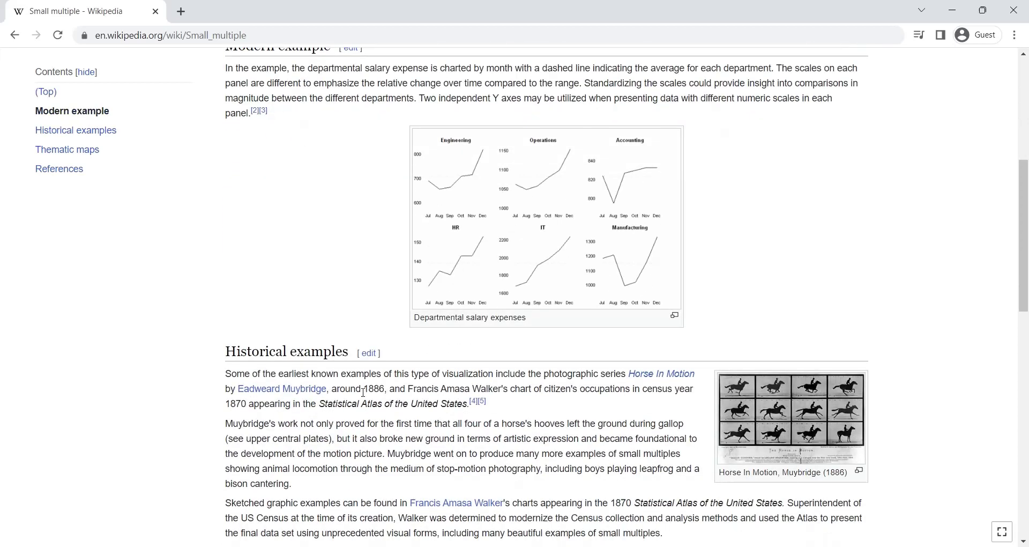
scroll(363, 392, "up", 2)
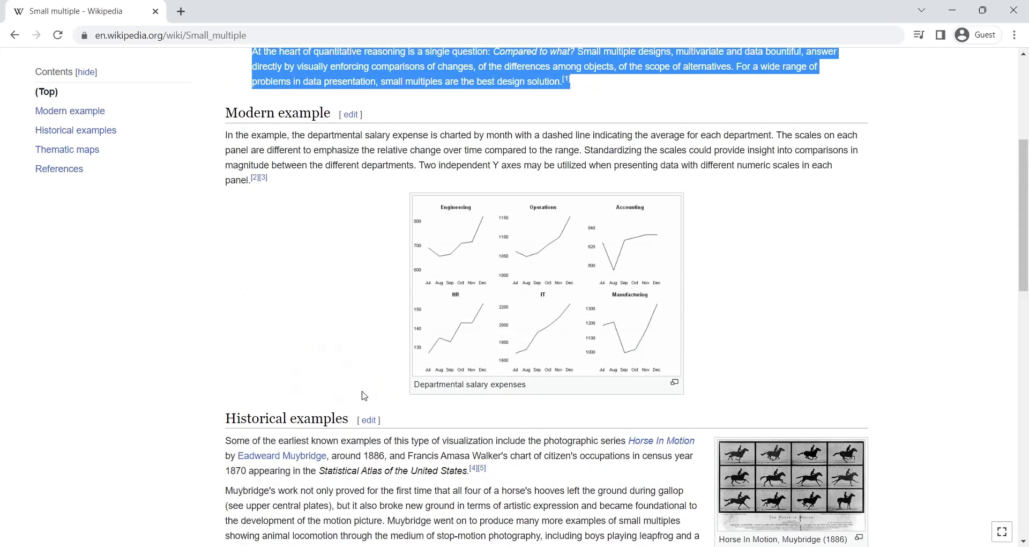
Start an Excel Workbook import from Get data to browse the Small Multiples folder.
scroll(365, 393, "up", 5)
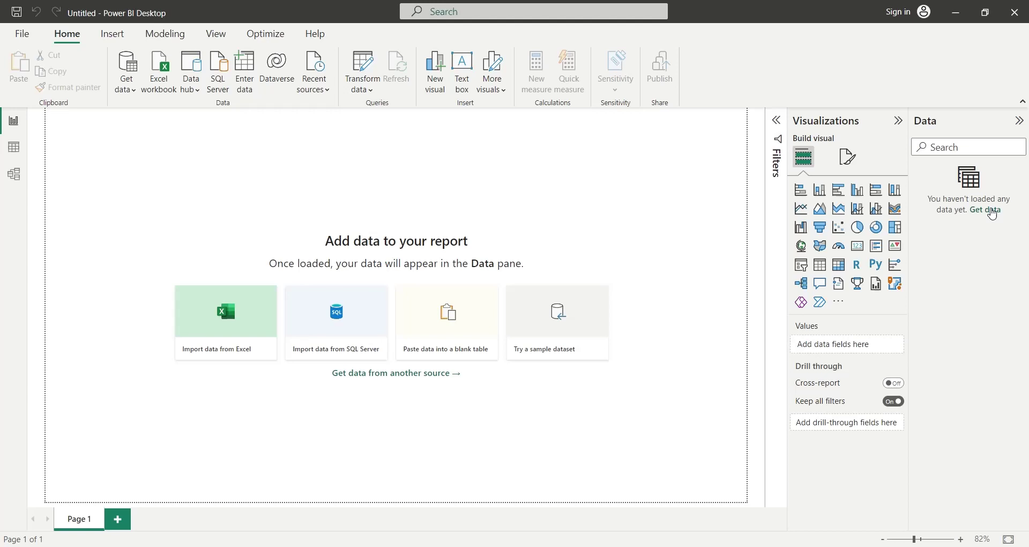
left_click(992, 211)
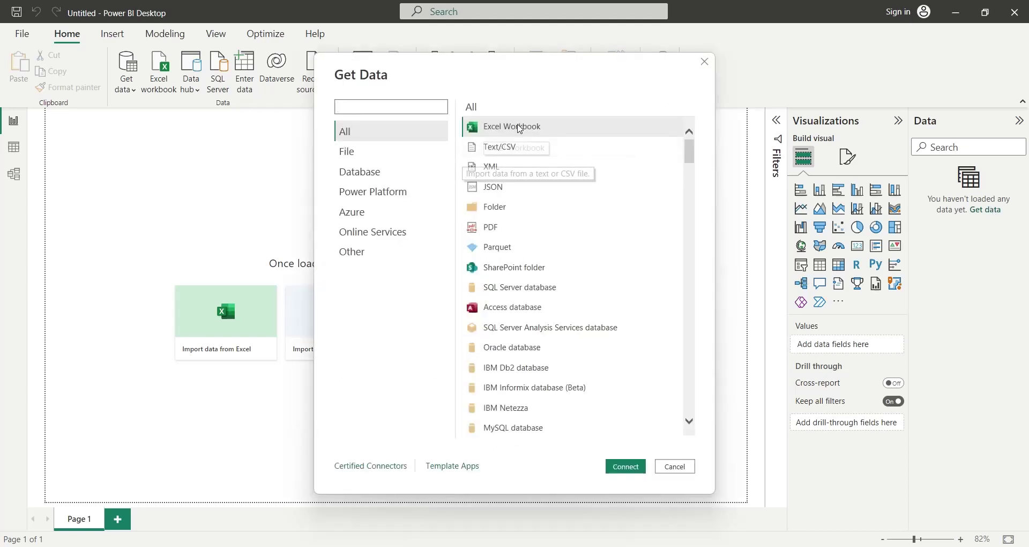
left_click(625, 467)
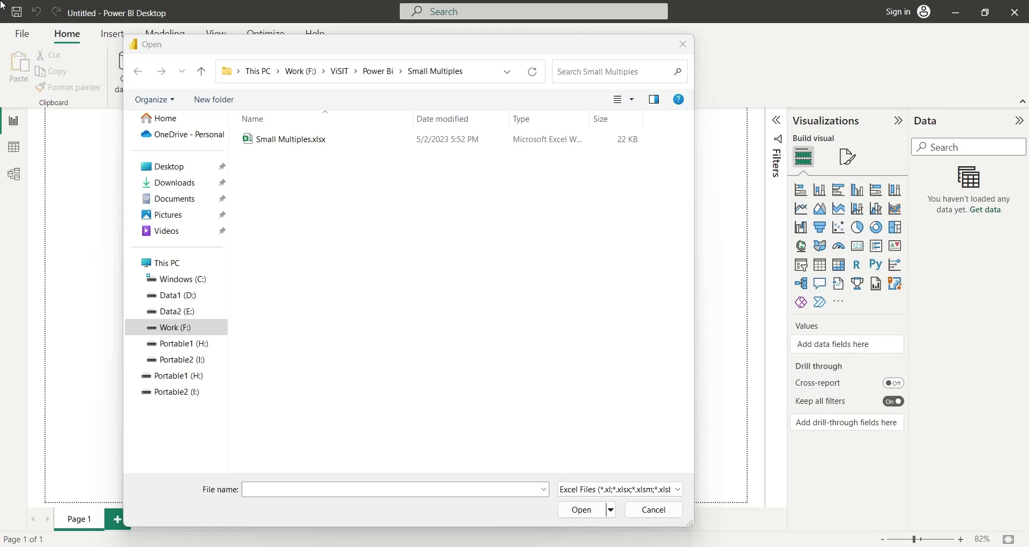
Open Small Multiples.xlsx from the Small Multiples folder.
left_click(289, 142)
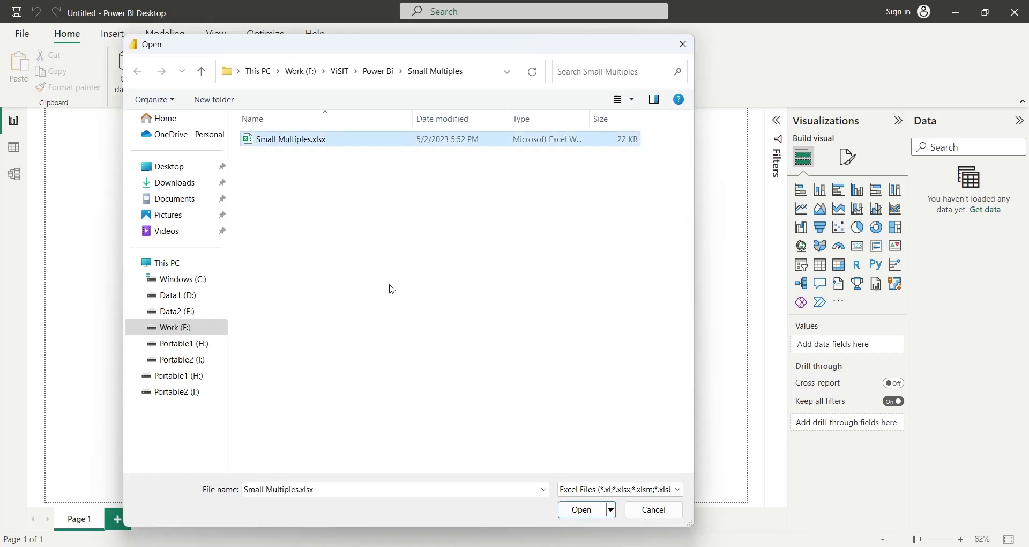
left_click(571, 509)
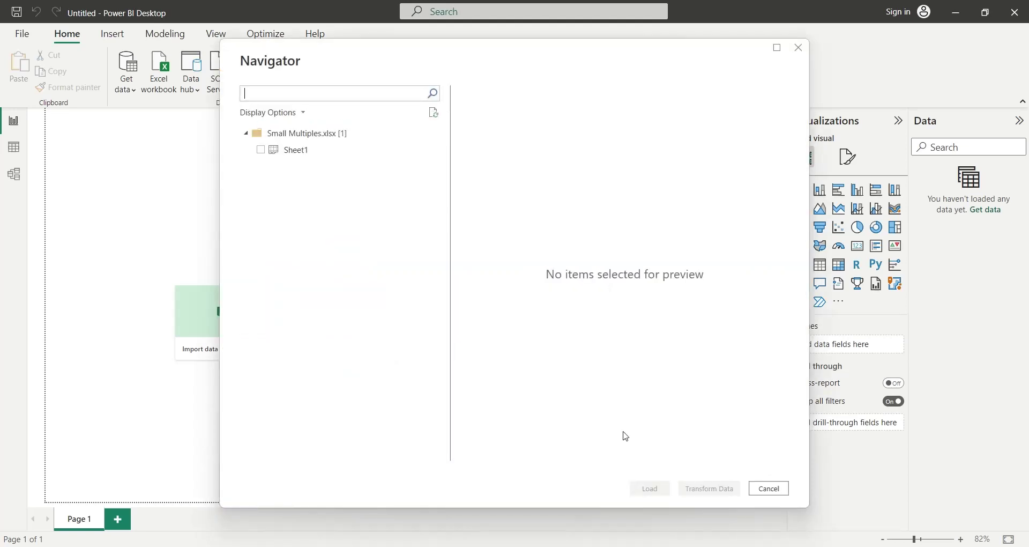
Tick Sheet1 in the Navigator and load it into the report.
left_click(261, 151)
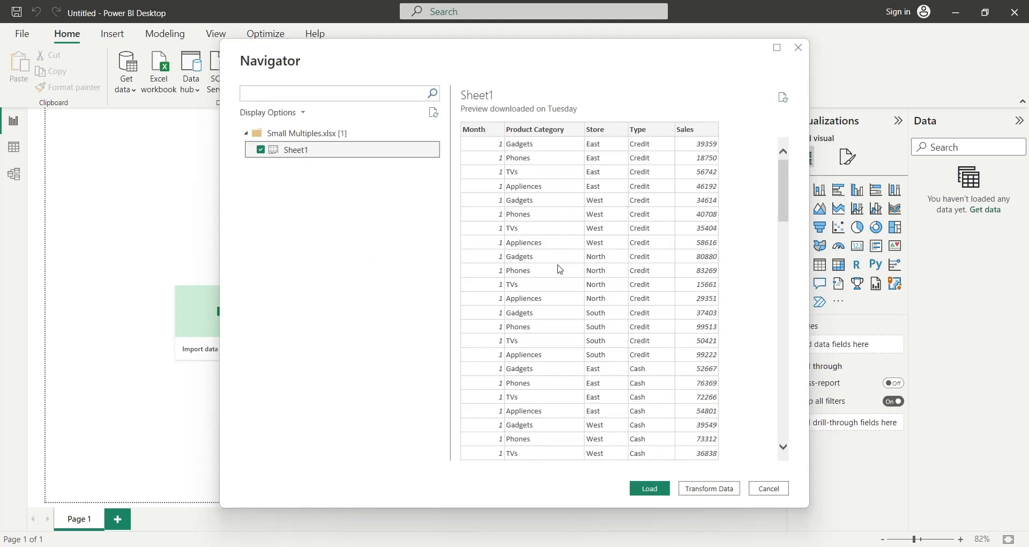
left_click(657, 490)
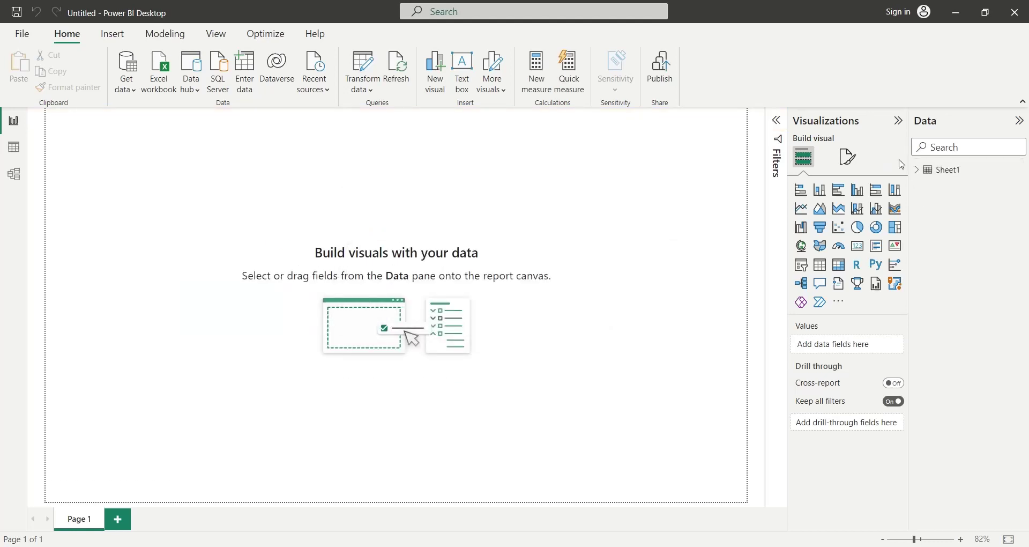
Insert a short text box stretched across the full width of the page top.
left_click(917, 170)
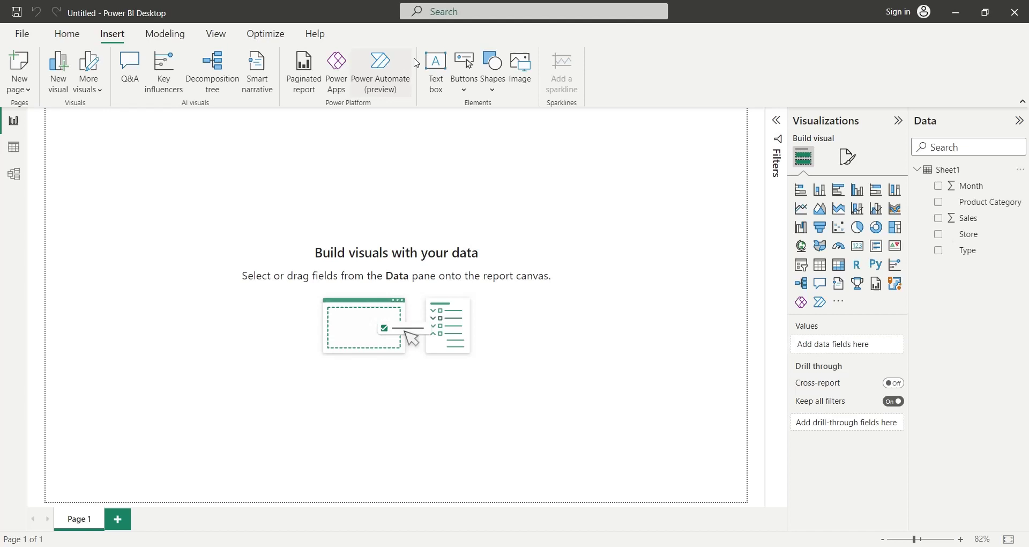
left_click(436, 68)
left_click_drag(167, 186, 646, 142)
left_click_drag(36, 171, 18, 176)
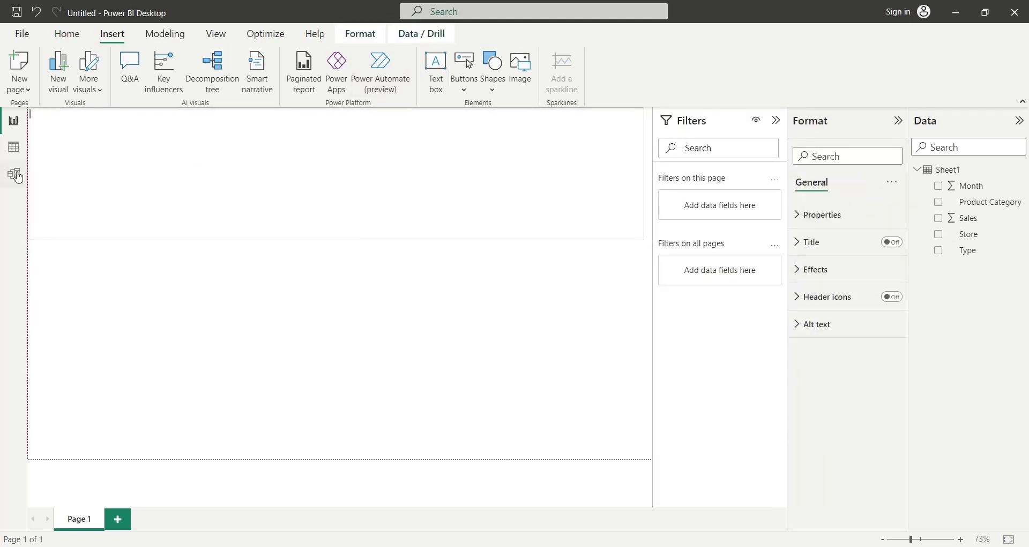
left_click_drag(643, 178, 652, 176)
left_click_drag(340, 240, 264, 135)
Make the text box read 'Sales' in bold 32-point type and collapse Filters.
type("les")
key("ctrl+a")
left_click(172, 185)
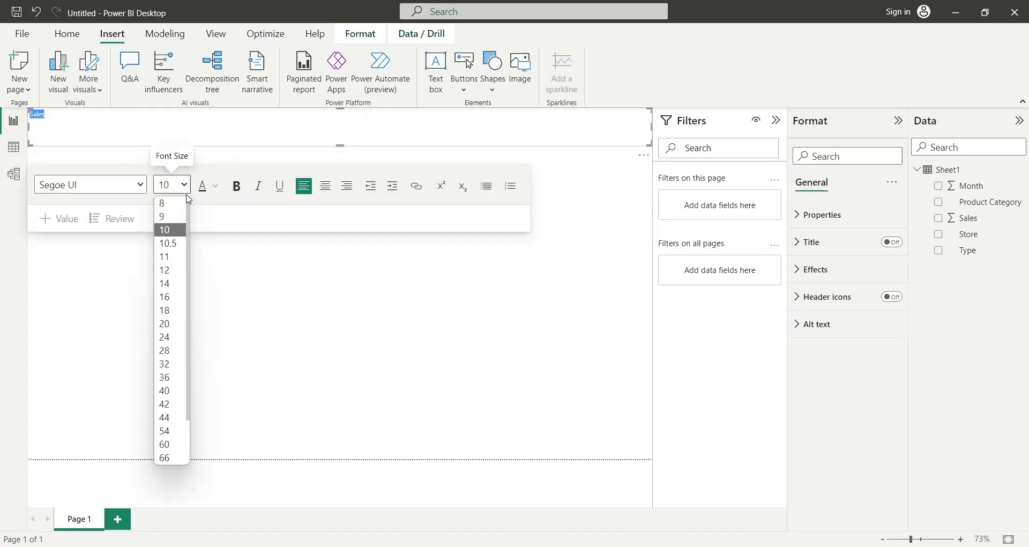
left_click(169, 368)
left_click(236, 186)
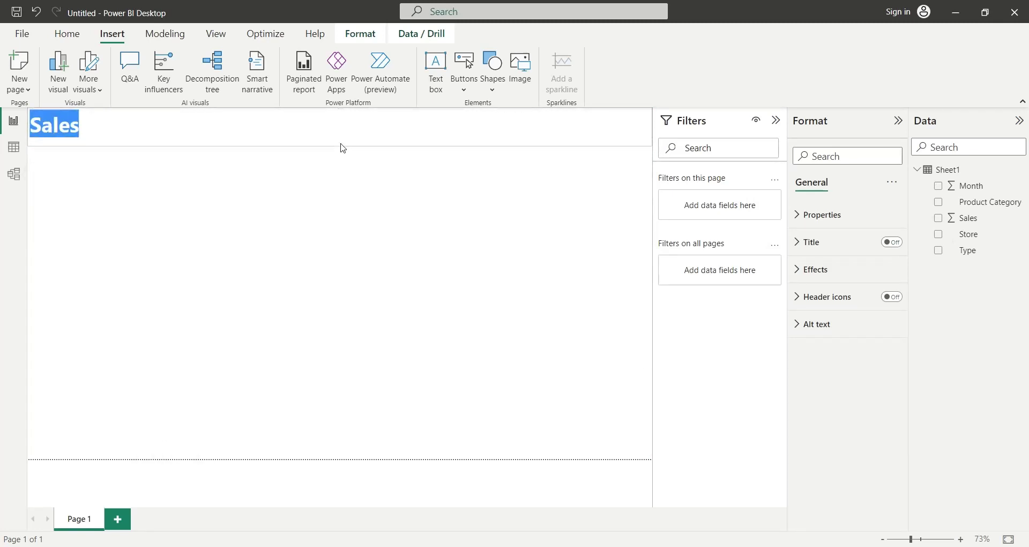
left_click(468, 281)
left_click(776, 120)
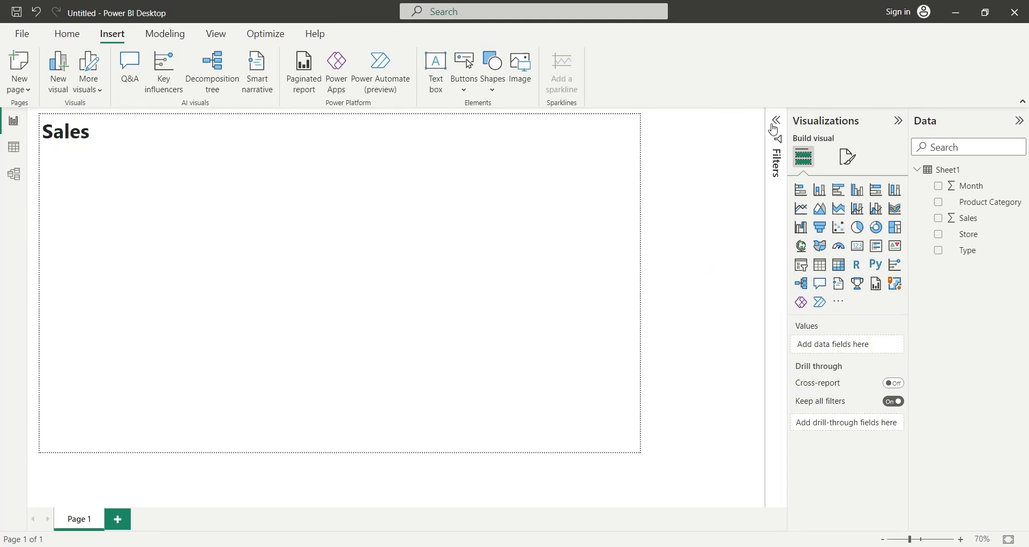
Add a large line and clustered column chart with Month on the x-axis.
left_click(877, 208)
left_click_drag(694, 266, 507, 493)
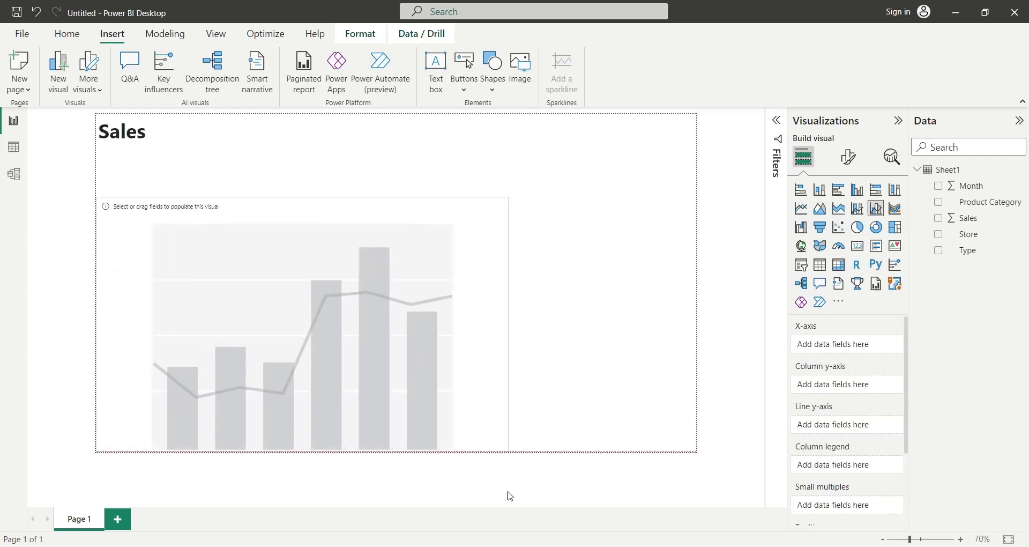
left_click_drag(303, 189, 306, 153)
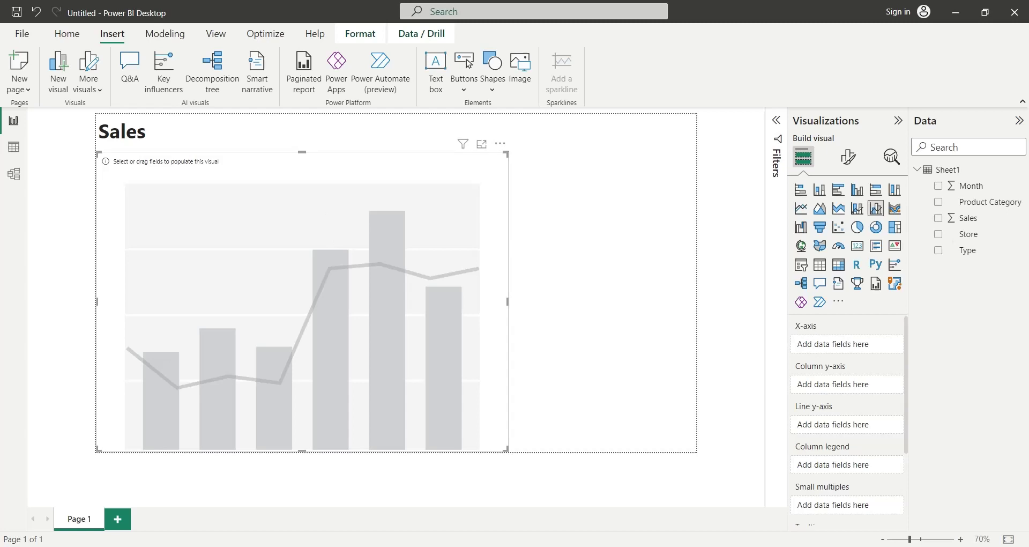
left_click_drag(956, 186, 839, 345)
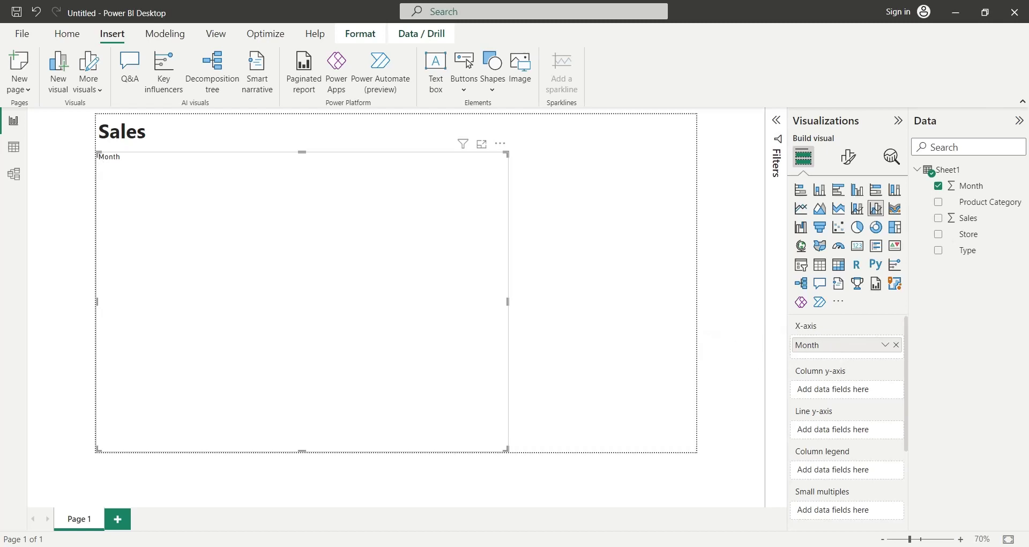
Plot Sales as both columns and line, and remove 'Sum of' from the column field name.
left_click_drag(969, 218, 856, 390)
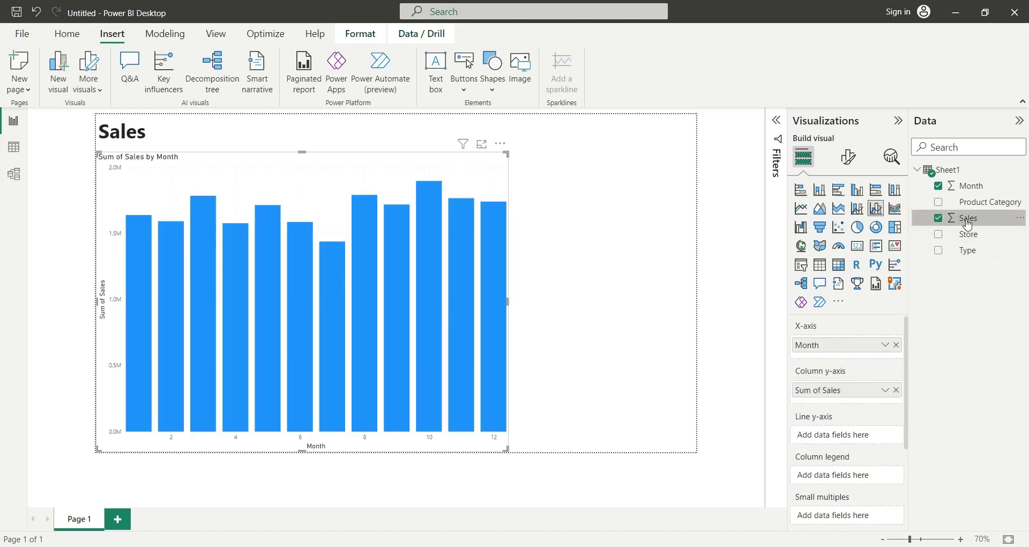
left_click_drag(967, 228, 851, 437)
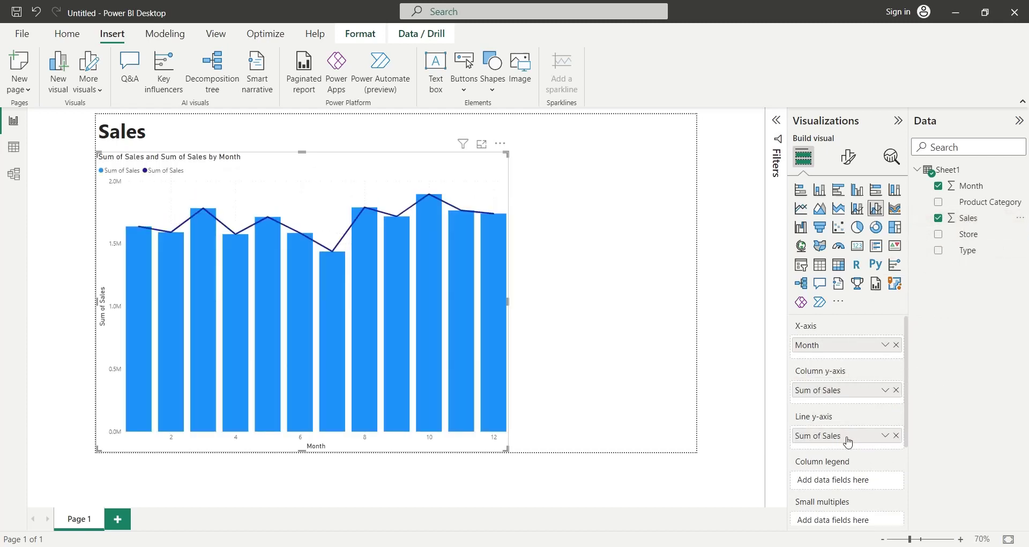
double_click(836, 390)
left_click_drag(797, 391, 828, 391)
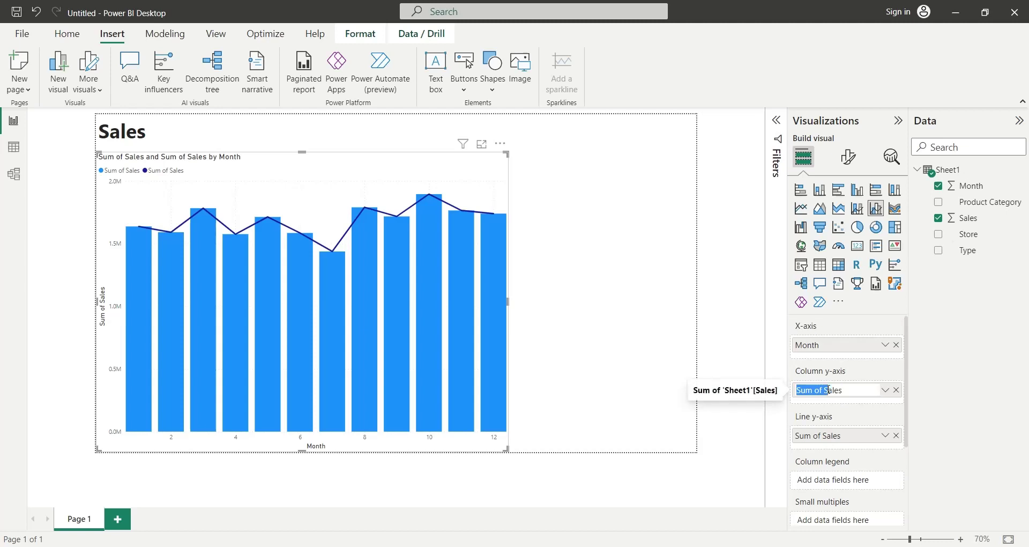
key("BackSpace")
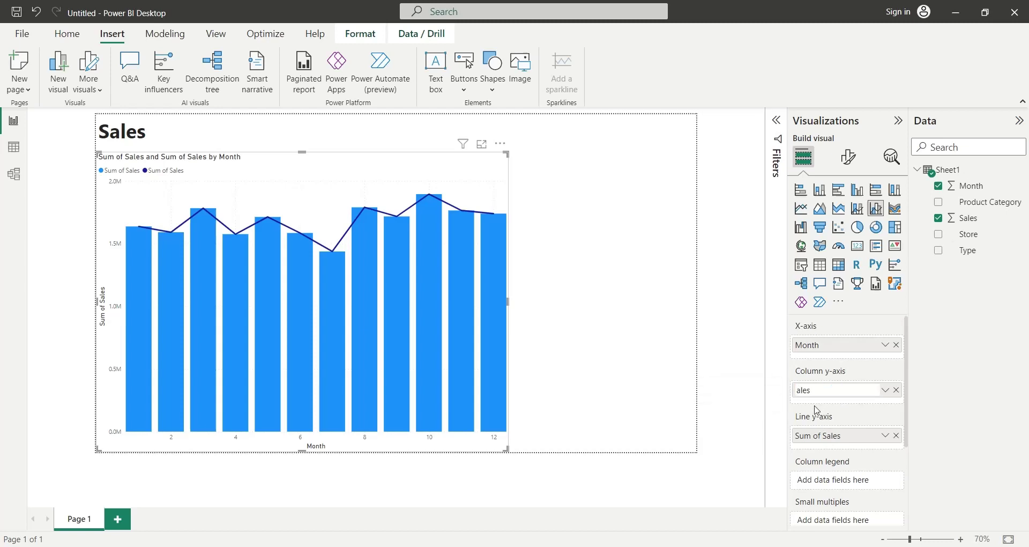
Confirm the Sales name, split columns by Product Category, and add Store small multiples.
left_click(818, 440)
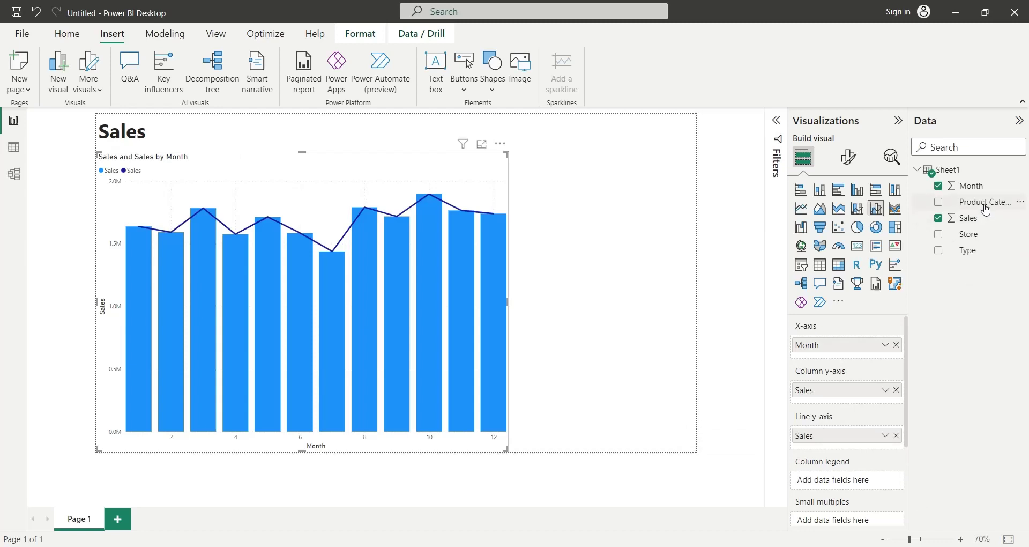
left_click_drag(986, 209, 870, 479)
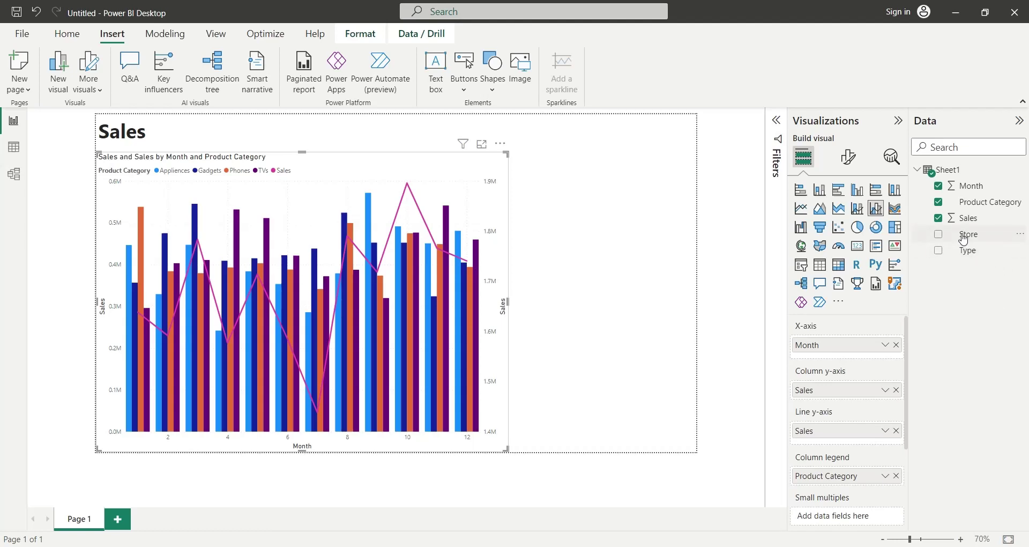
left_click_drag(963, 240, 845, 519)
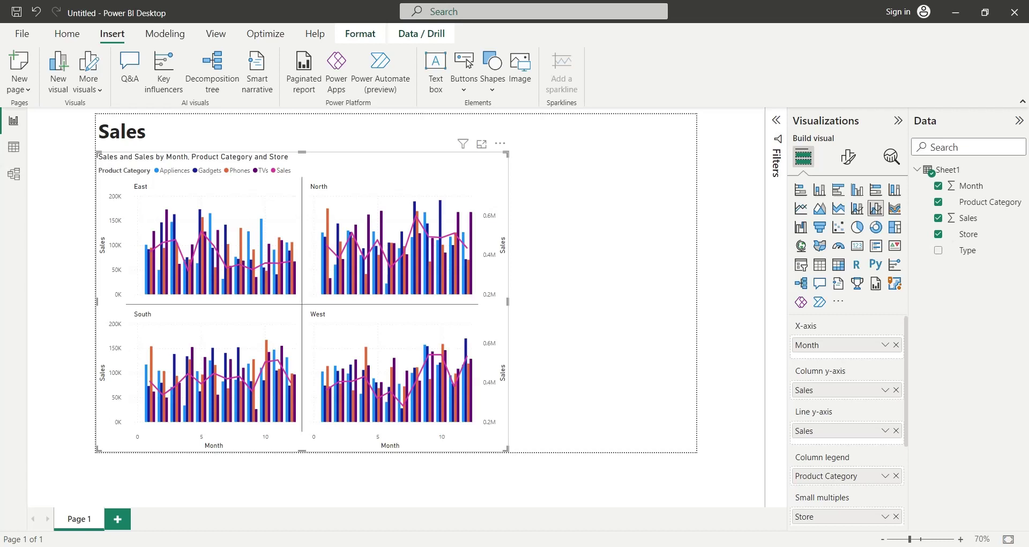
key("Escape")
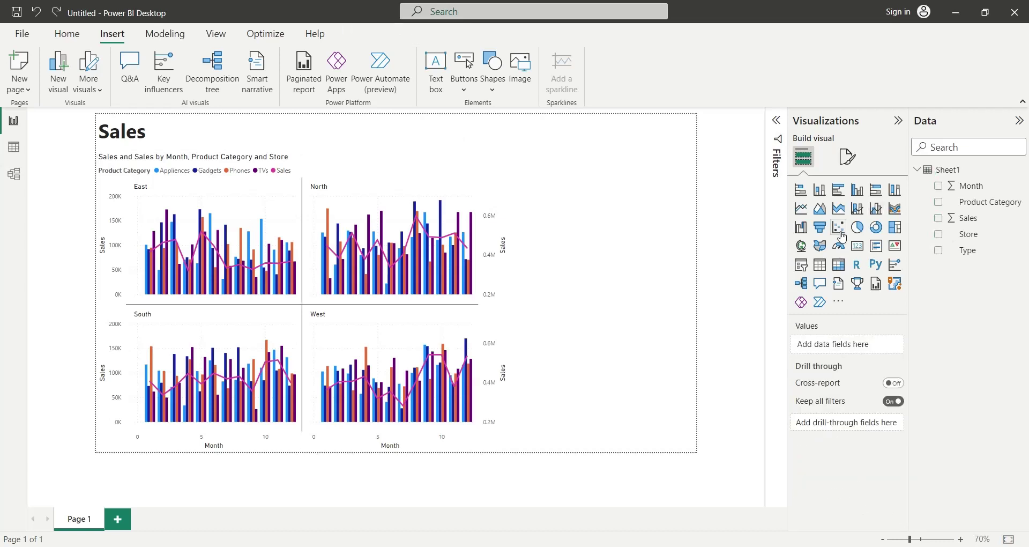
Add a clustered bar chart of Sales by Product Category, renamed 'Sales', with Store added.
left_click(839, 189)
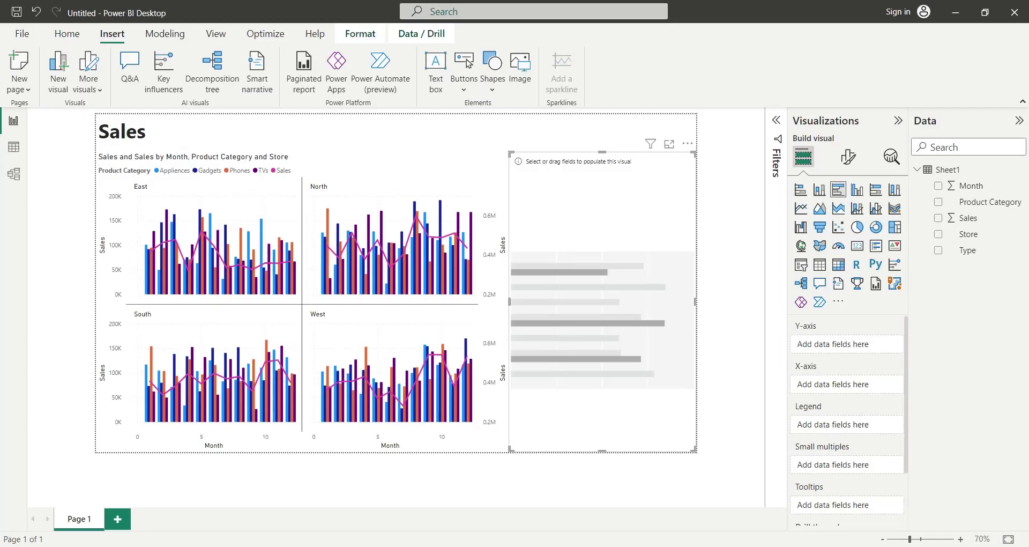
left_click_drag(993, 202, 873, 349)
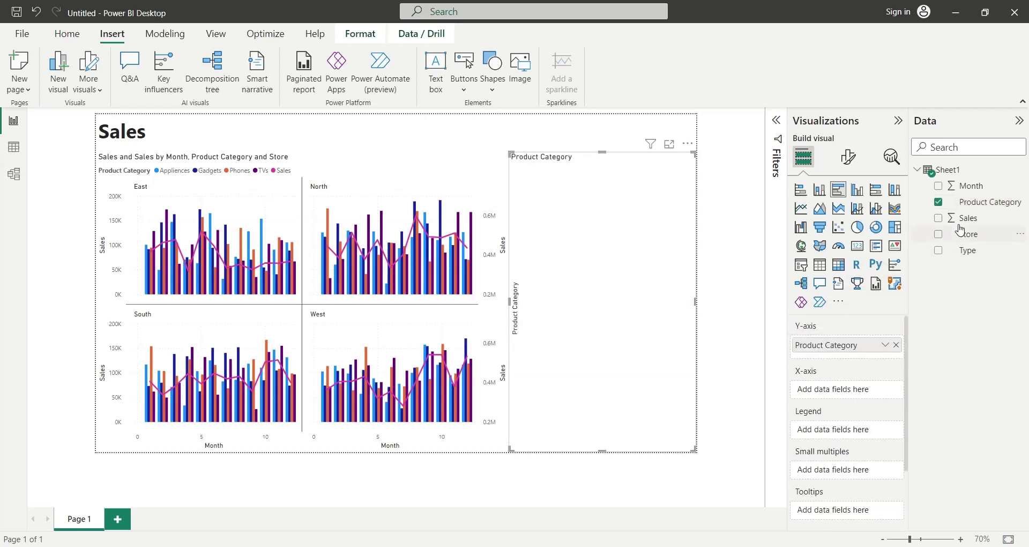
left_click_drag(959, 218, 827, 390)
double_click(847, 390)
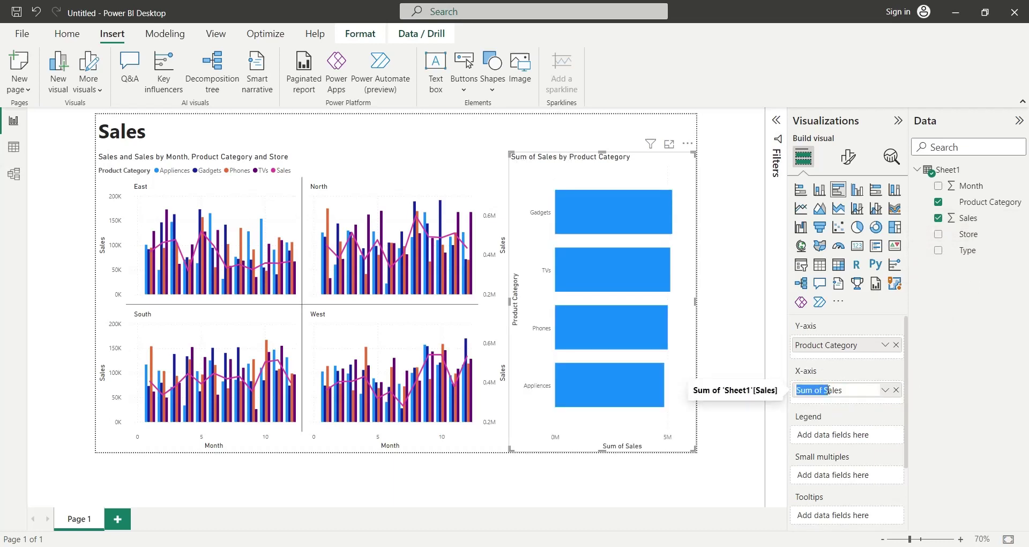
type("S")
key("Return")
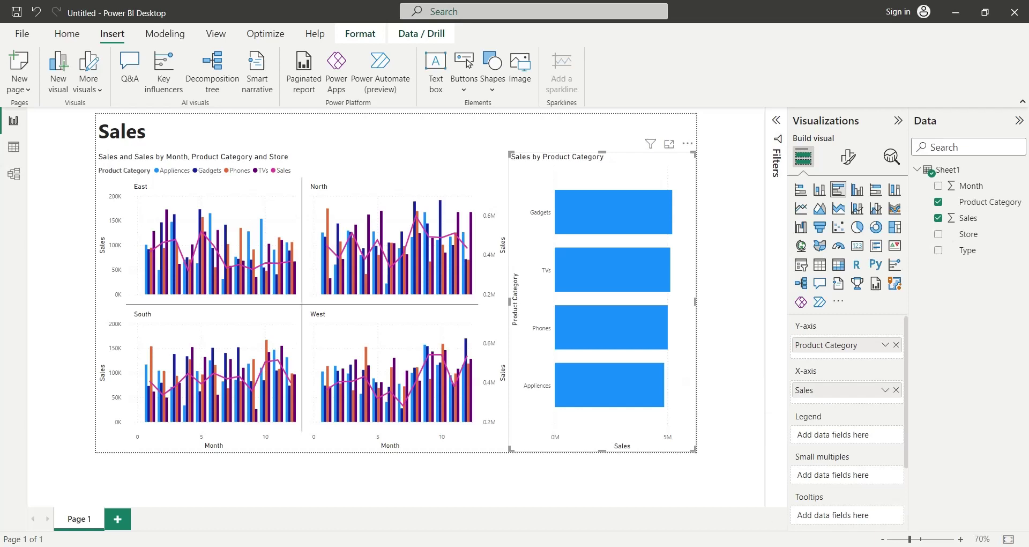
left_click_drag(962, 236, 843, 437)
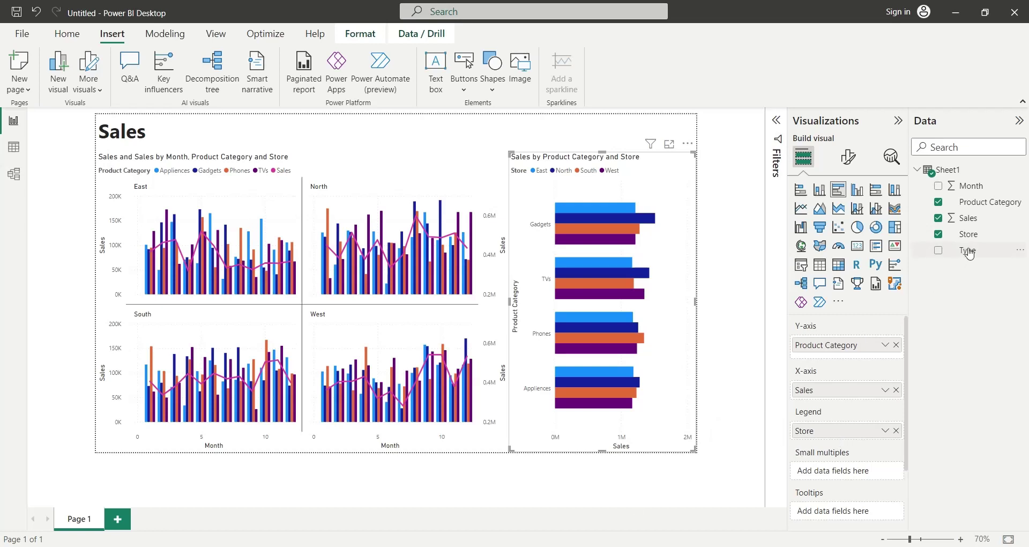
Split the bar chart into Cash and Credit panels by Type and open its formatting.
left_click_drag(968, 251, 848, 472)
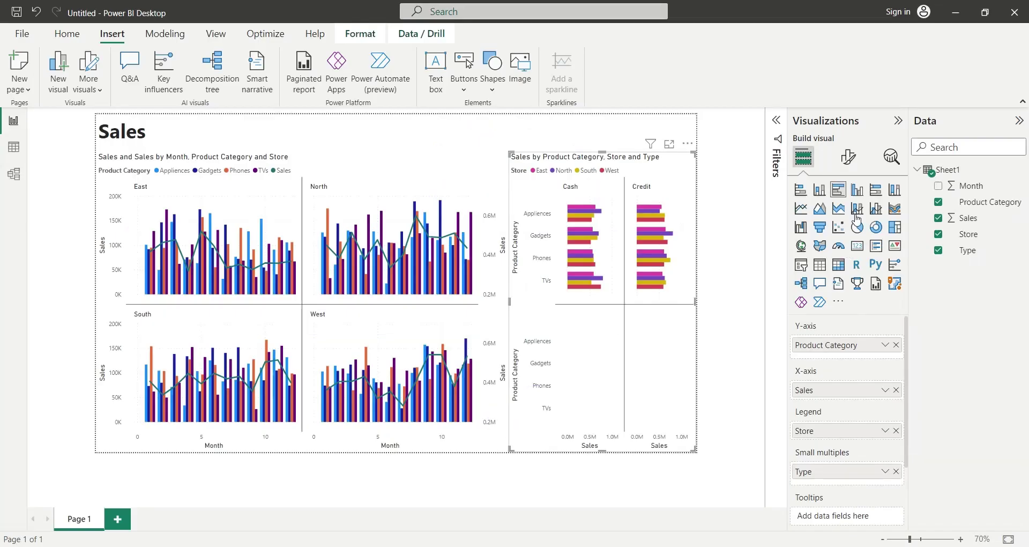
left_click(849, 158)
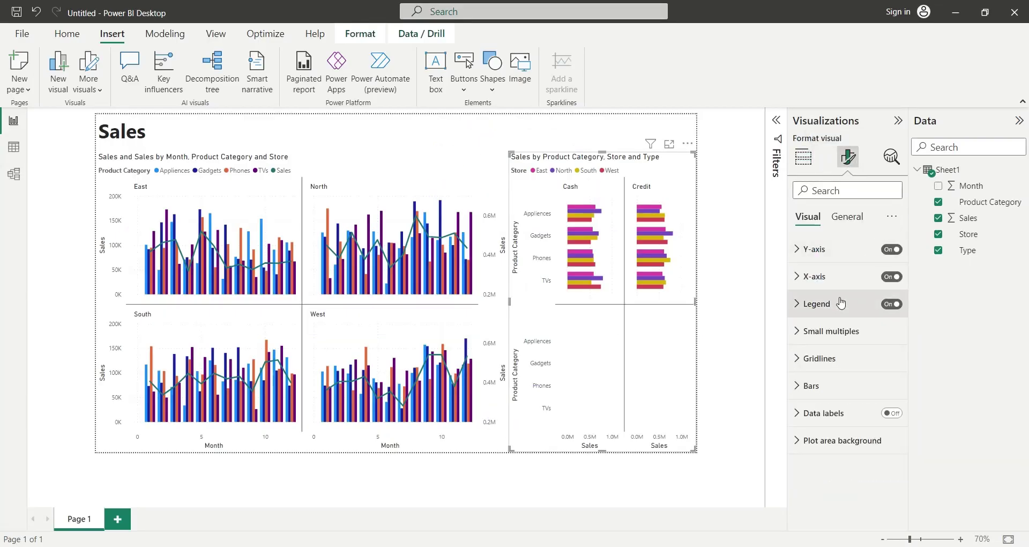
Set the bar chart's small-multiples layout to 2 rows, stacking Cash above Credit.
left_click(830, 332)
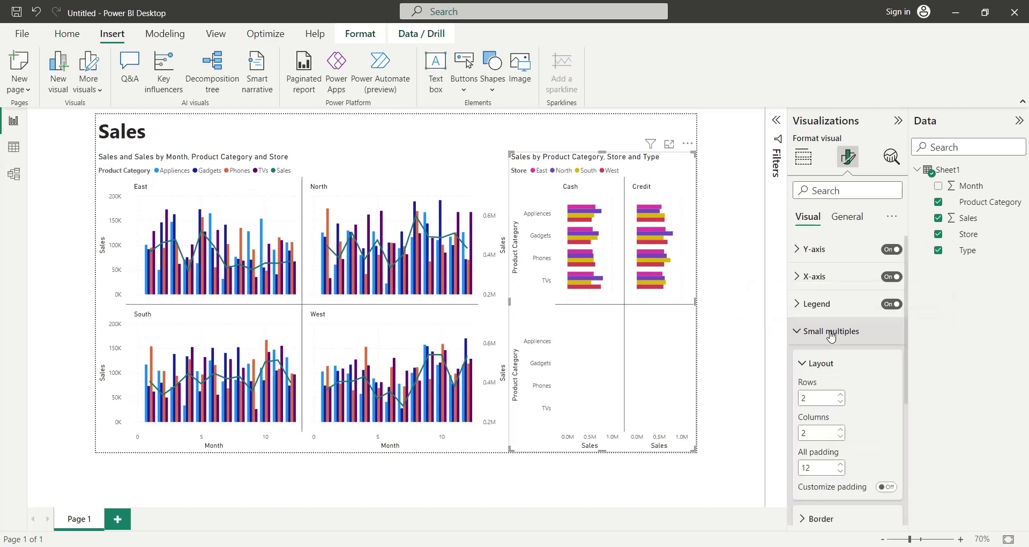
left_click(841, 395)
left_click(840, 401)
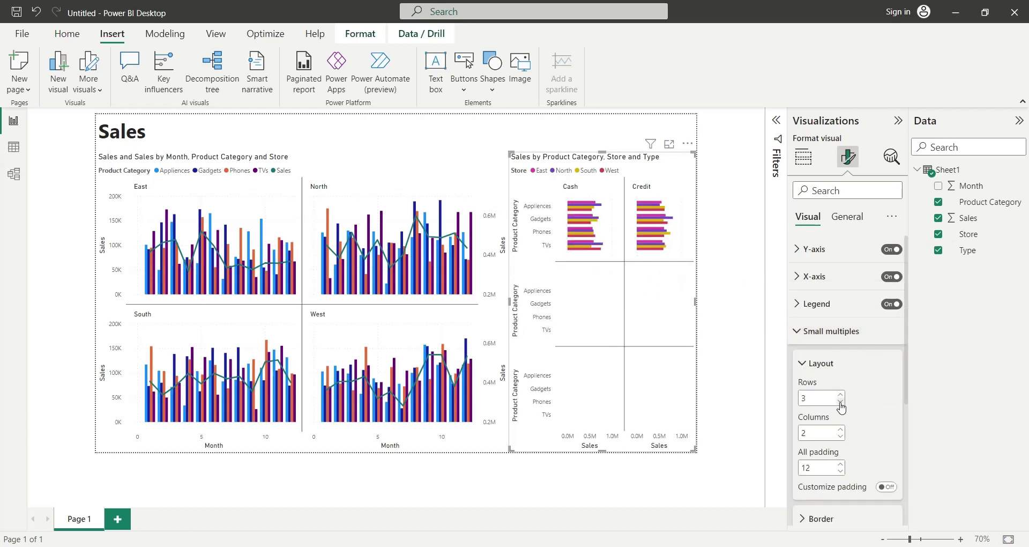
left_click(840, 402)
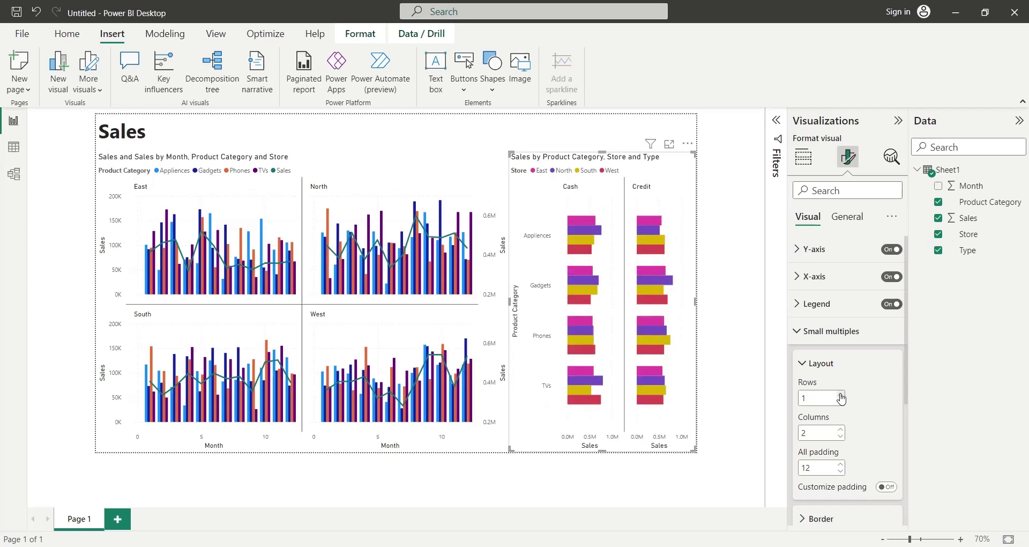
left_click(840, 395)
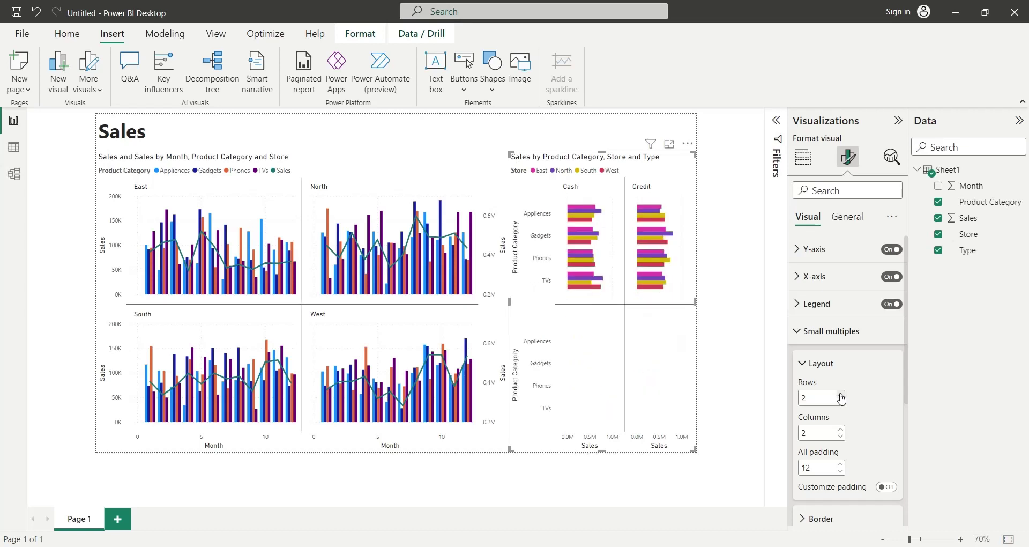
scroll(841, 442, "up", 2)
scroll(841, 441, "down", 1)
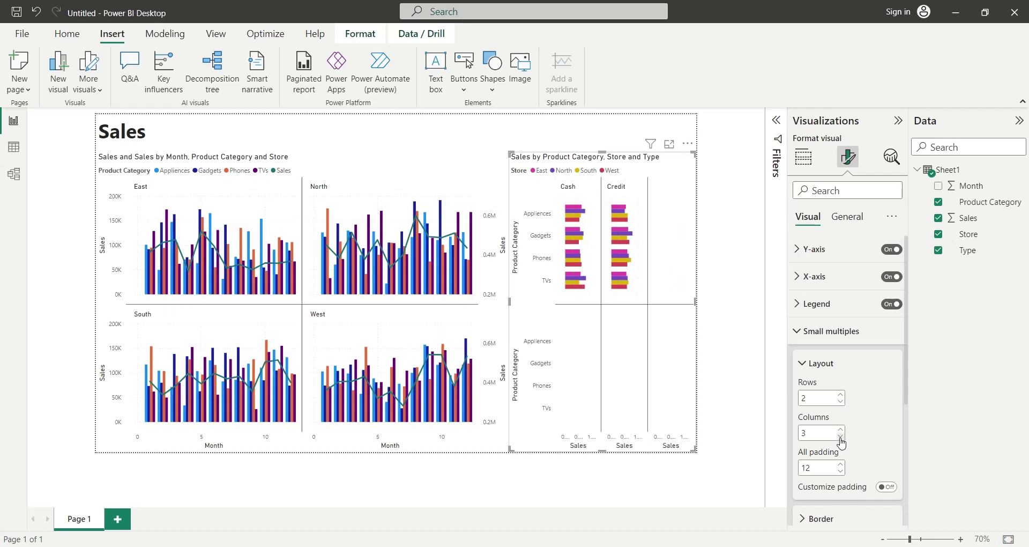
scroll(840, 441, "down", 2)
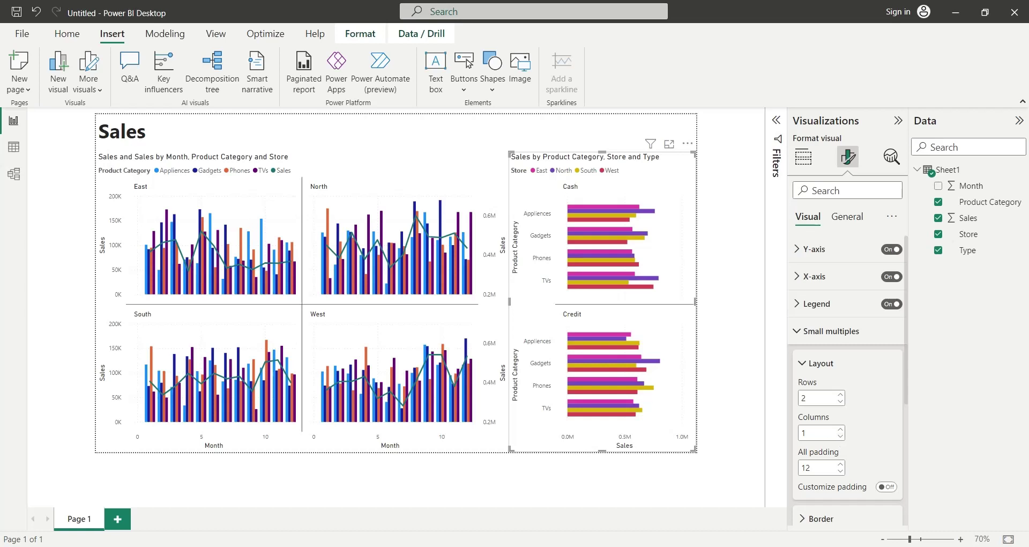
Set the small-multiples padding between the Cash and Credit panels to 0.
left_click(840, 465)
left_click(840, 472)
left_click(840, 473)
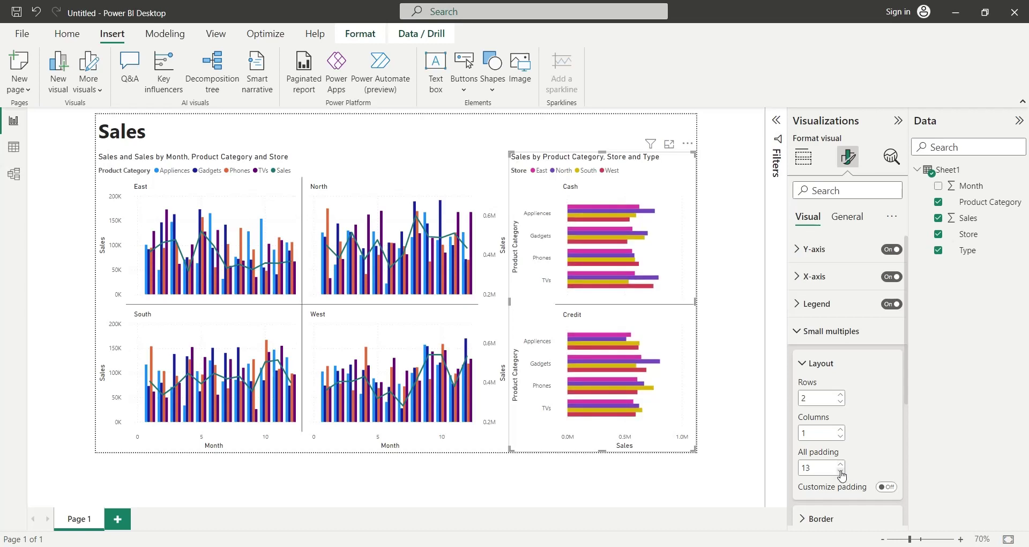
left_click(840, 473)
double_click(805, 467)
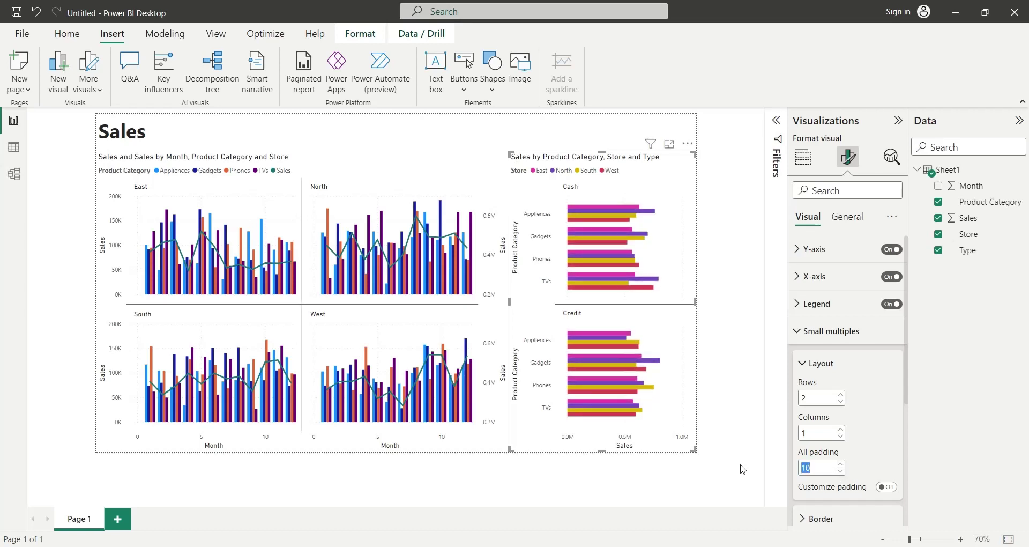
type("0")
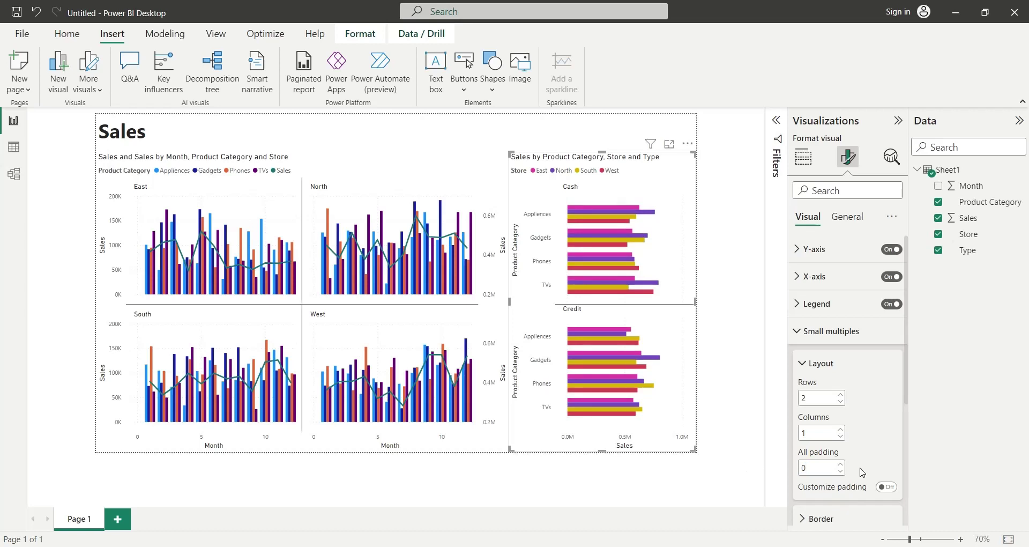
scroll(837, 472, "down", 3)
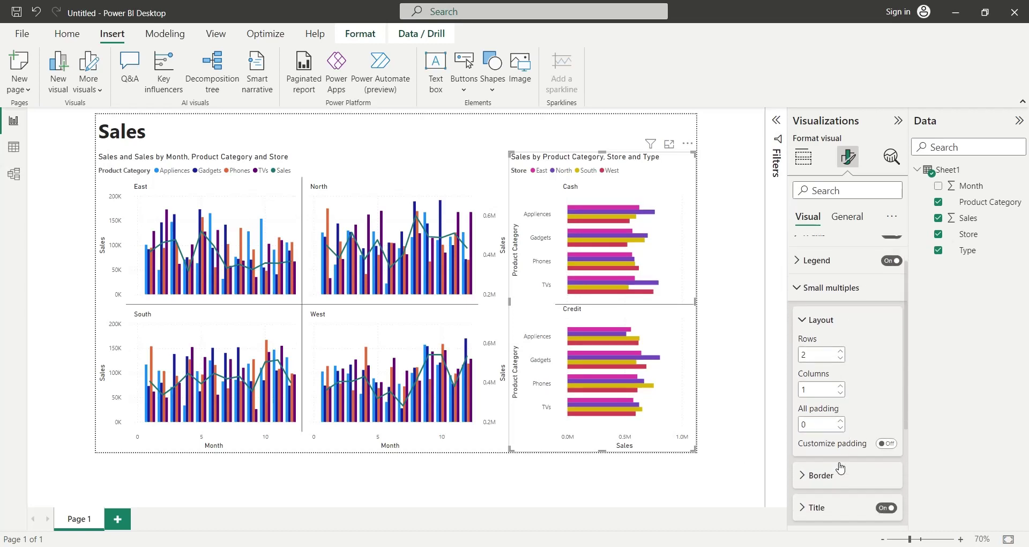
Under Border, change the small-multiples Gridlines from All to None for the Cash and Credit panels.
left_click(811, 395)
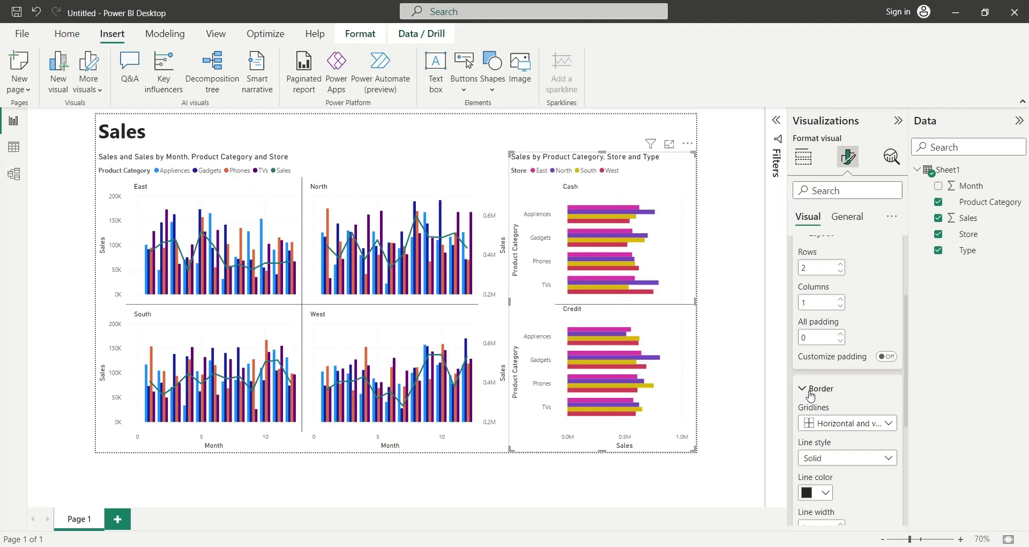
left_click(858, 426)
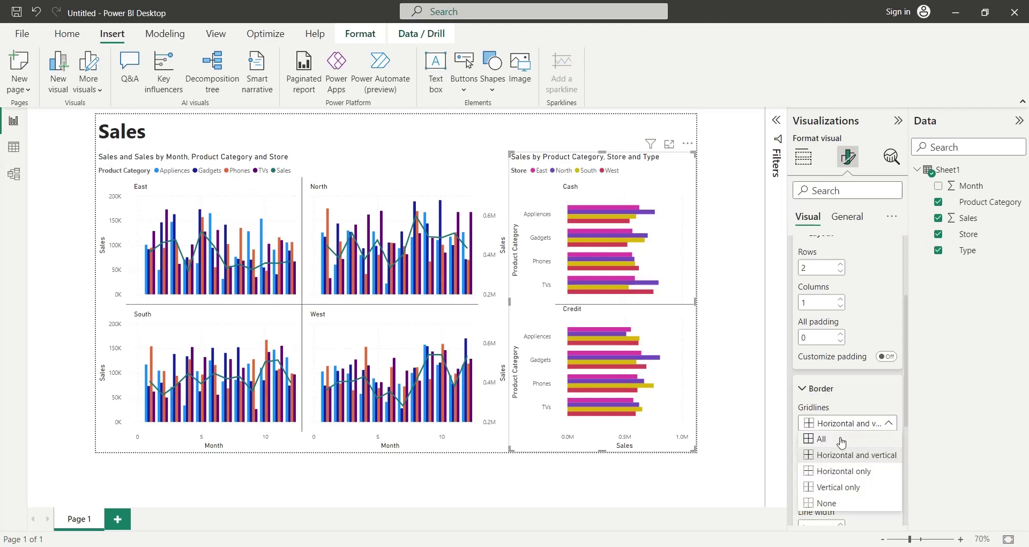
left_click(841, 441)
left_click(851, 427)
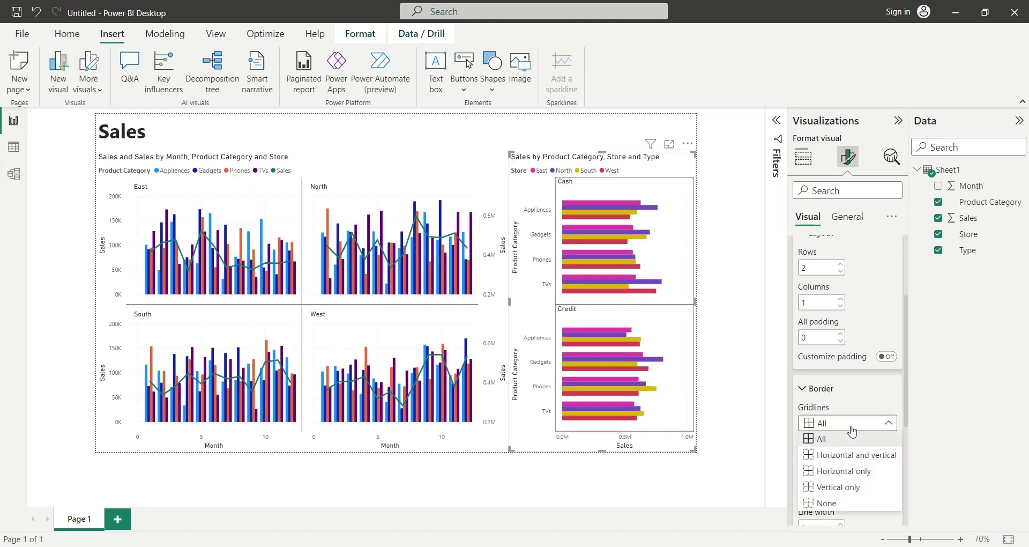
left_click(836, 503)
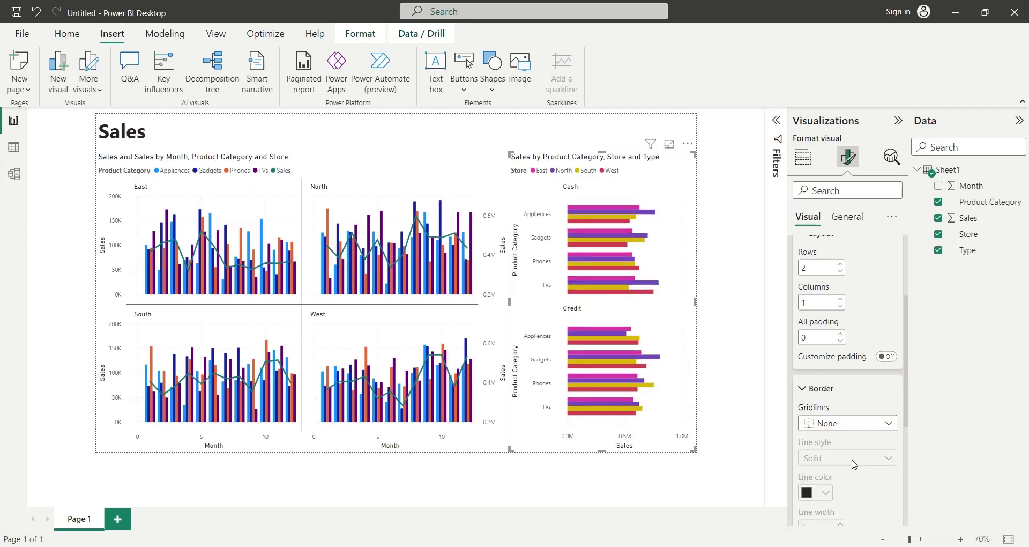
scroll(864, 484, "down", 5)
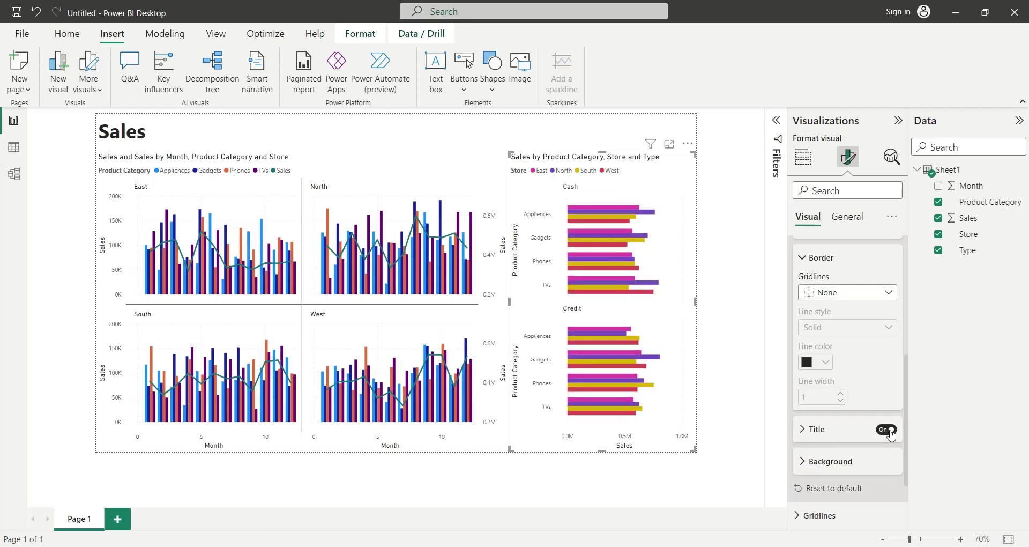
Switch the bar chart's panel titles off and back on, then expand its Background colour and transparency card.
left_click(888, 430)
left_click(887, 429)
left_click(846, 467)
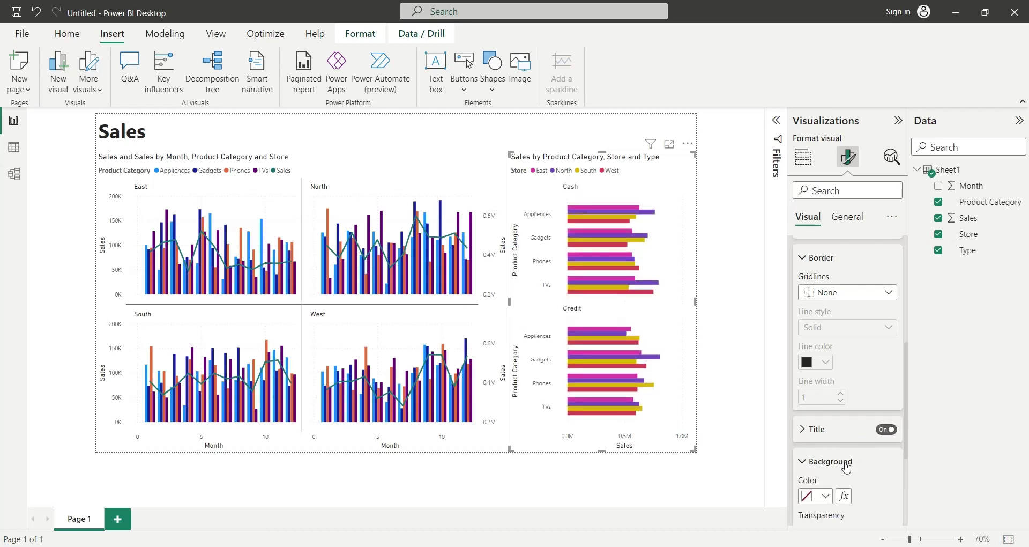
scroll(846, 466, "down", 3)
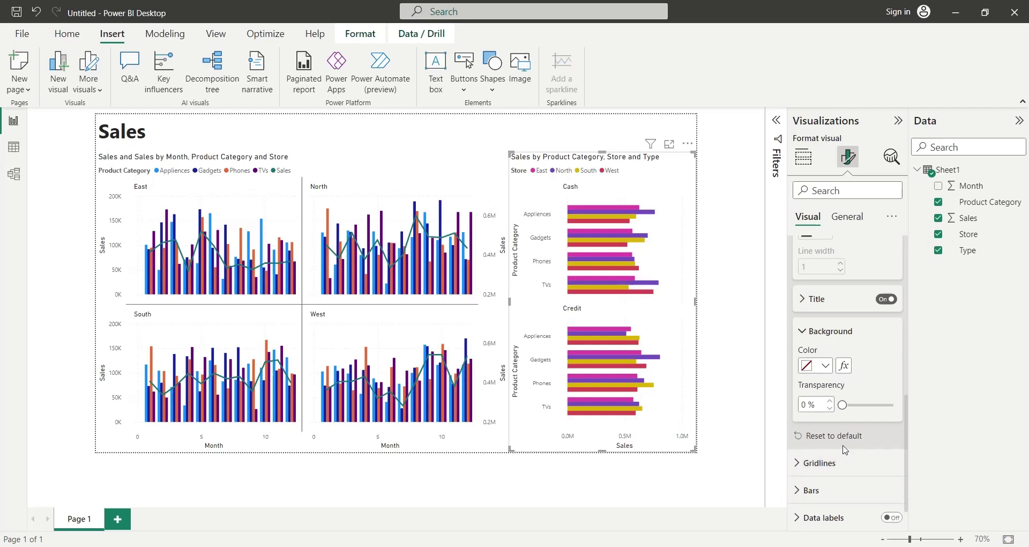
scroll(845, 449, "up", 4)
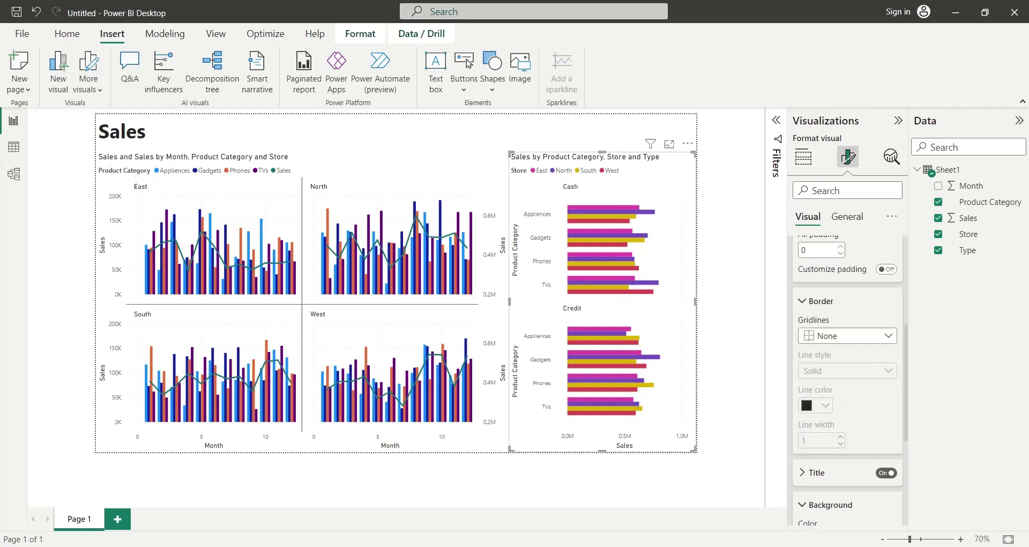
scroll(841, 438, "down", 5)
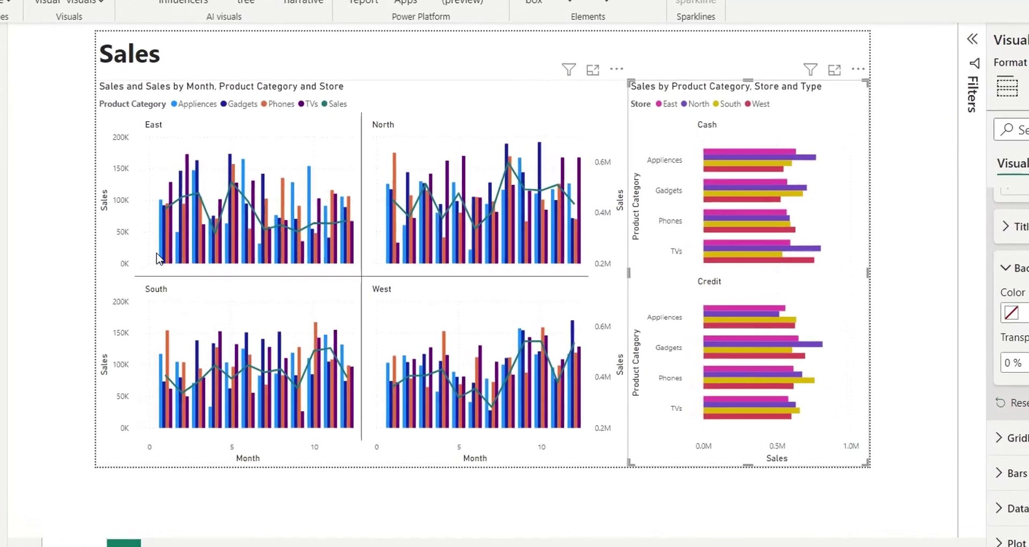
Cross-highlight combo chart columns: East months 1–3, 6, 7 and South months 11 and 8.
left_click(164, 248)
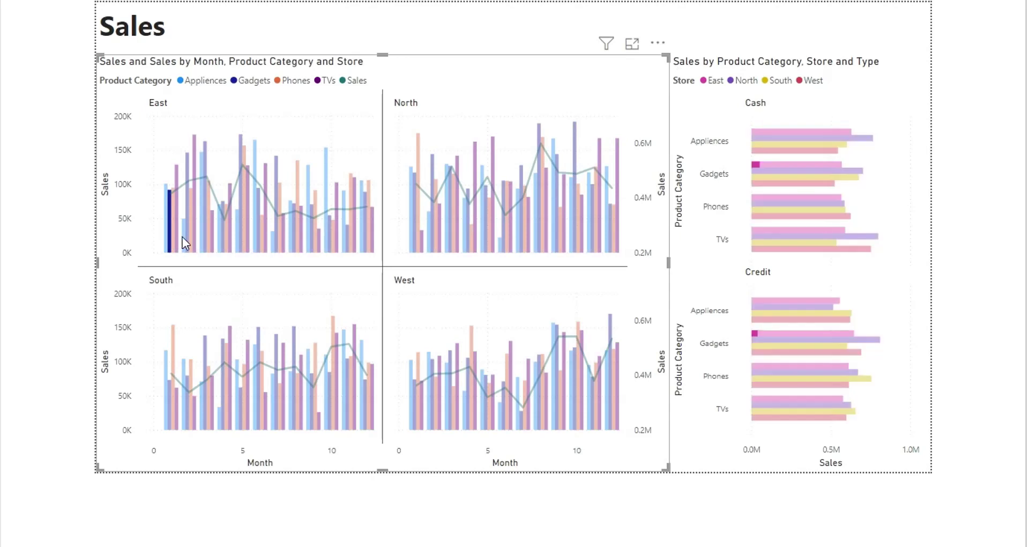
left_click(190, 236)
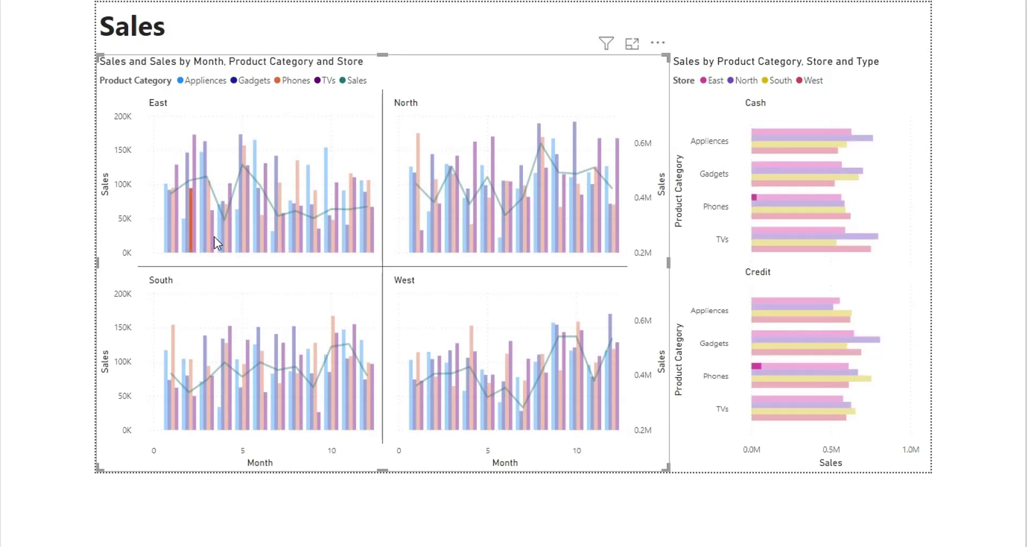
left_click(213, 236)
left_click(233, 237)
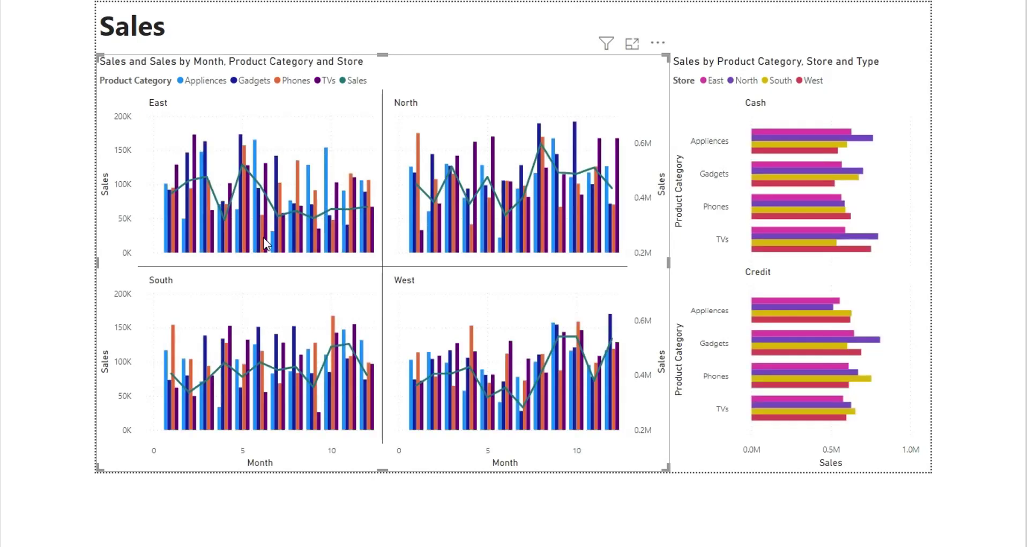
left_click(265, 237)
left_click(284, 239)
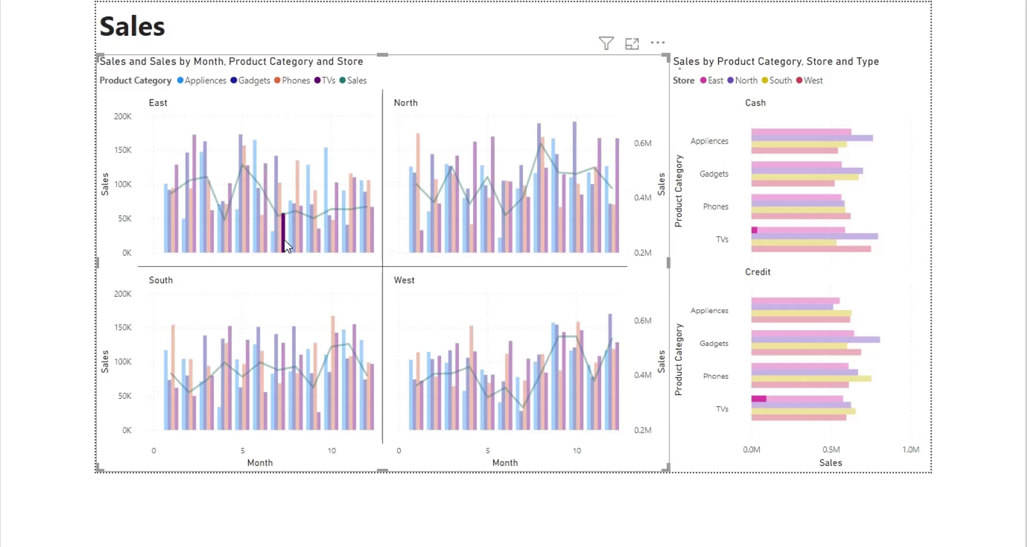
left_click(351, 403)
left_click(301, 417)
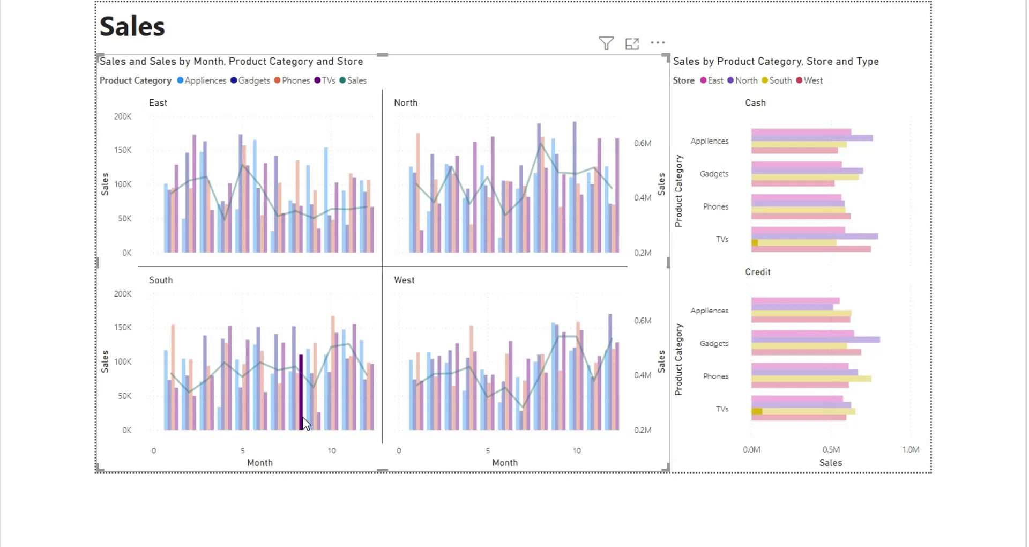
Highlight credit bars for South TVs, North TVs, South Phones, South Gadgets, ending on West Gadgets.
left_click(776, 411)
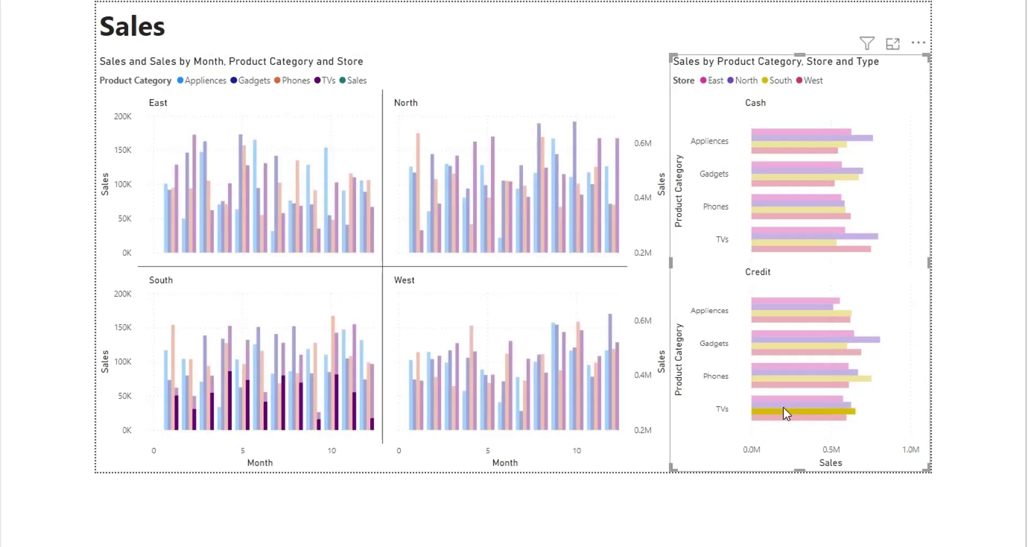
left_click(783, 403)
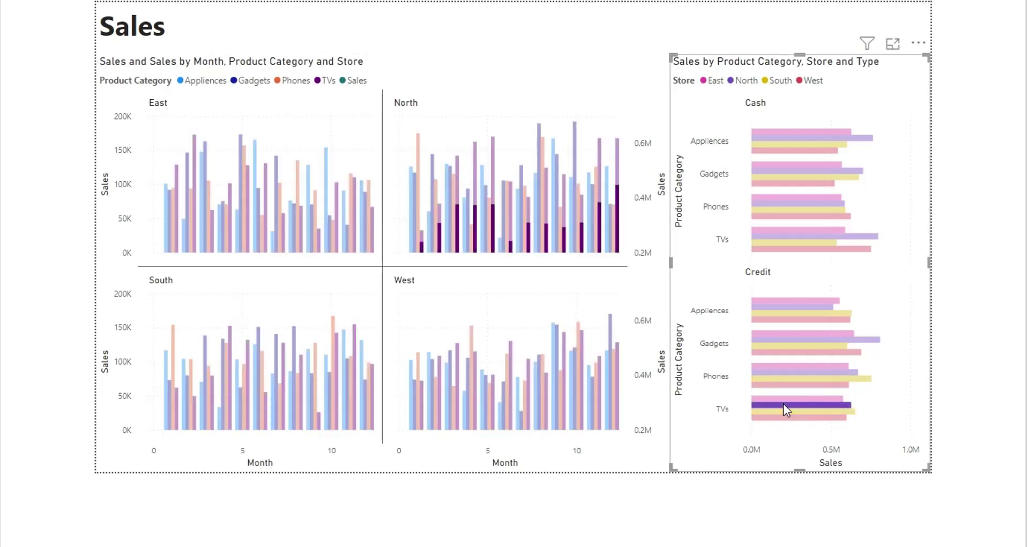
left_click(791, 377)
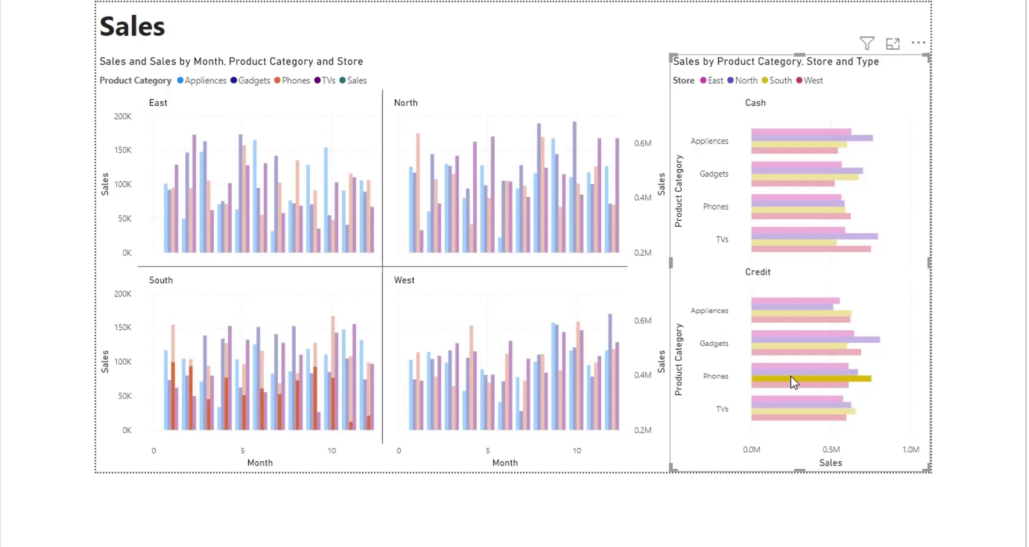
left_click(791, 346)
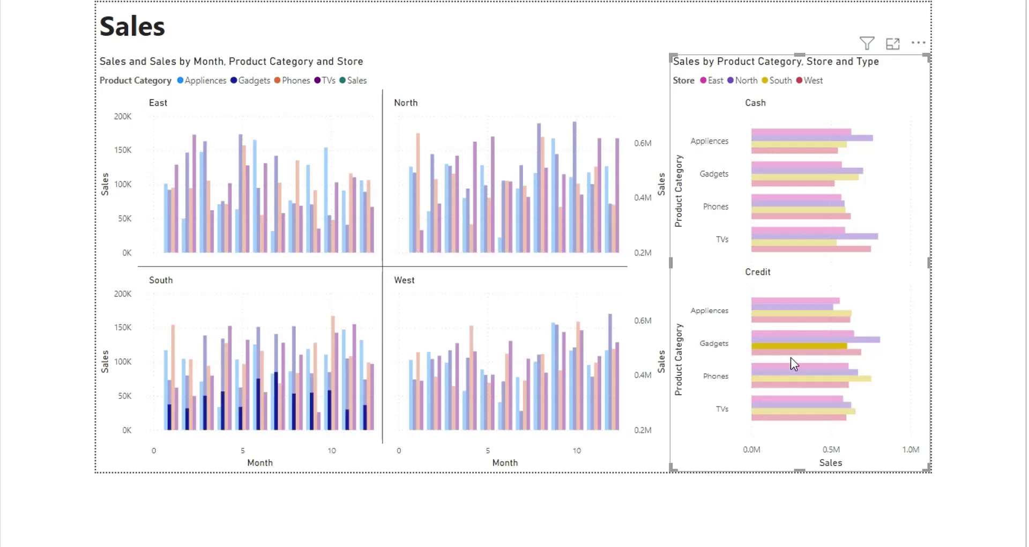
left_click(790, 353)
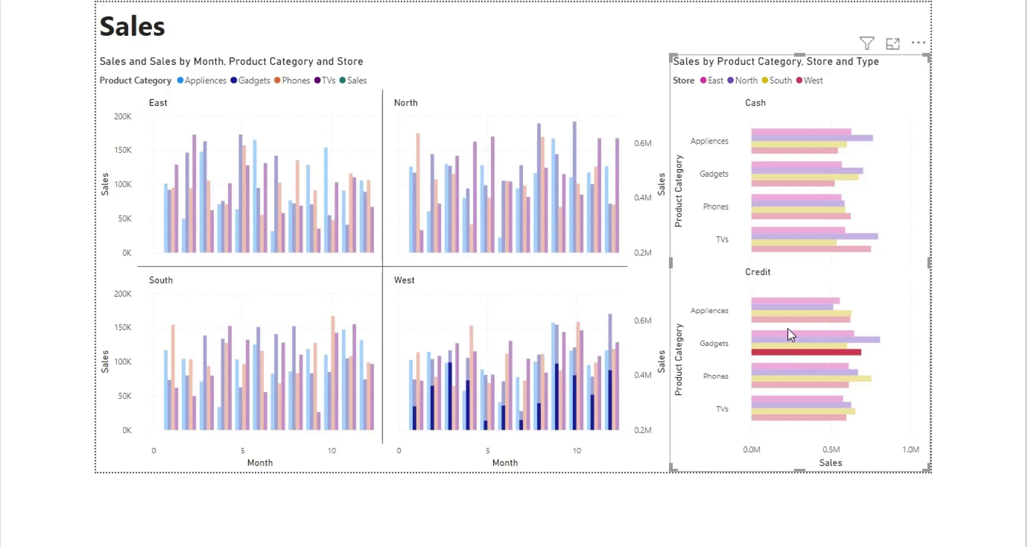